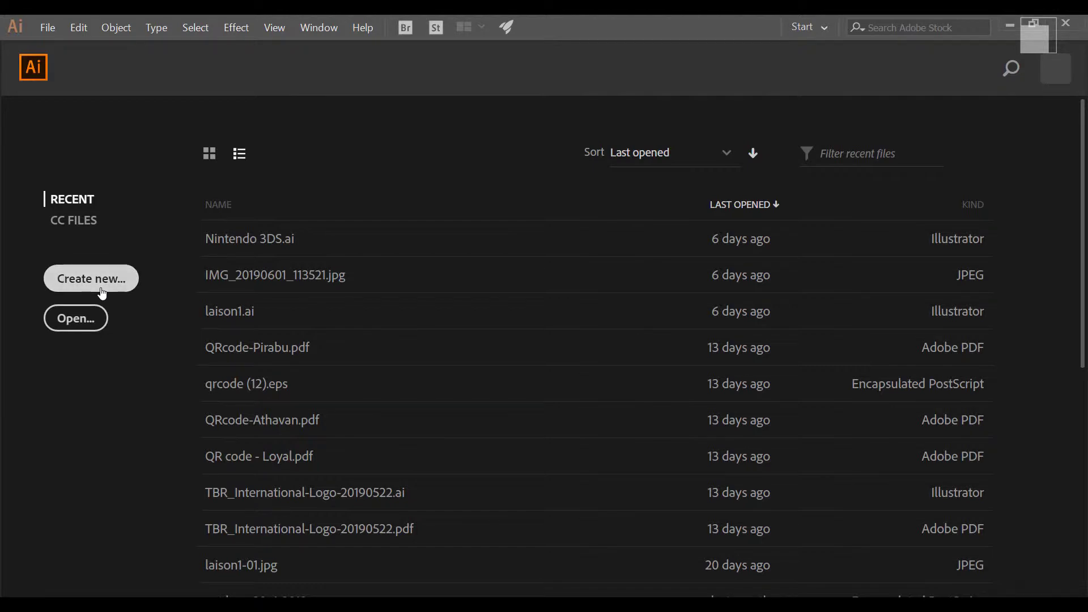
Create a blank 1920 × 1080 px document and collapse the floating Pathfinder panel
click(102, 293)
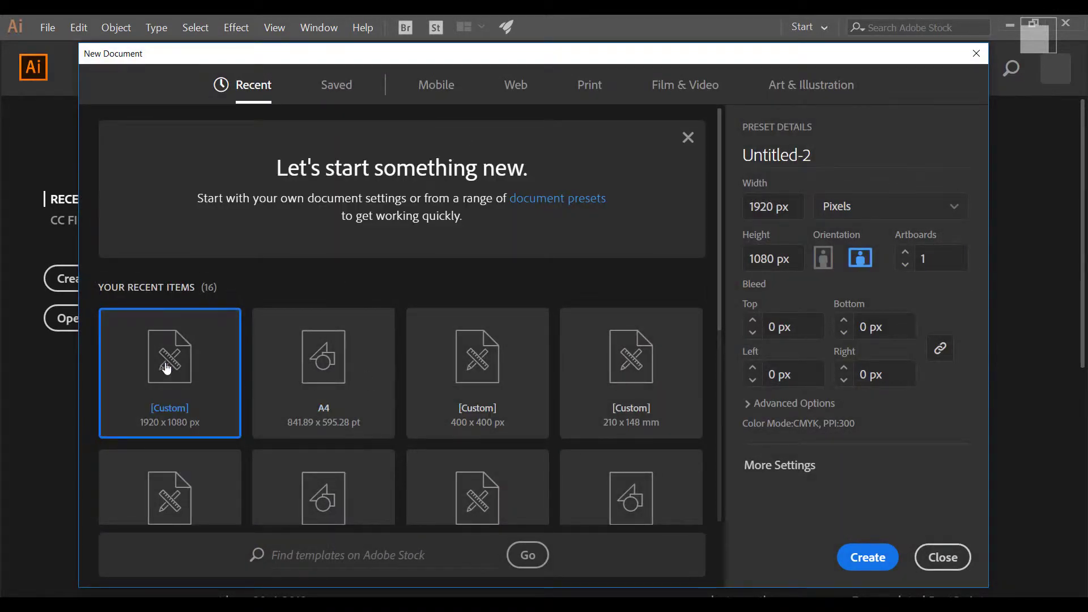
click(868, 558)
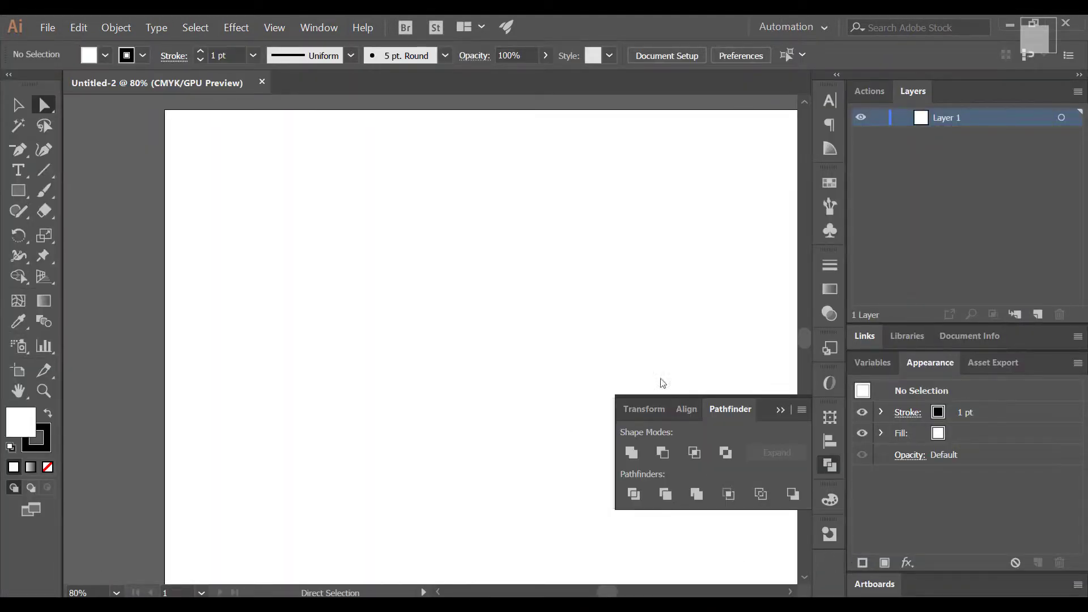
click(782, 409)
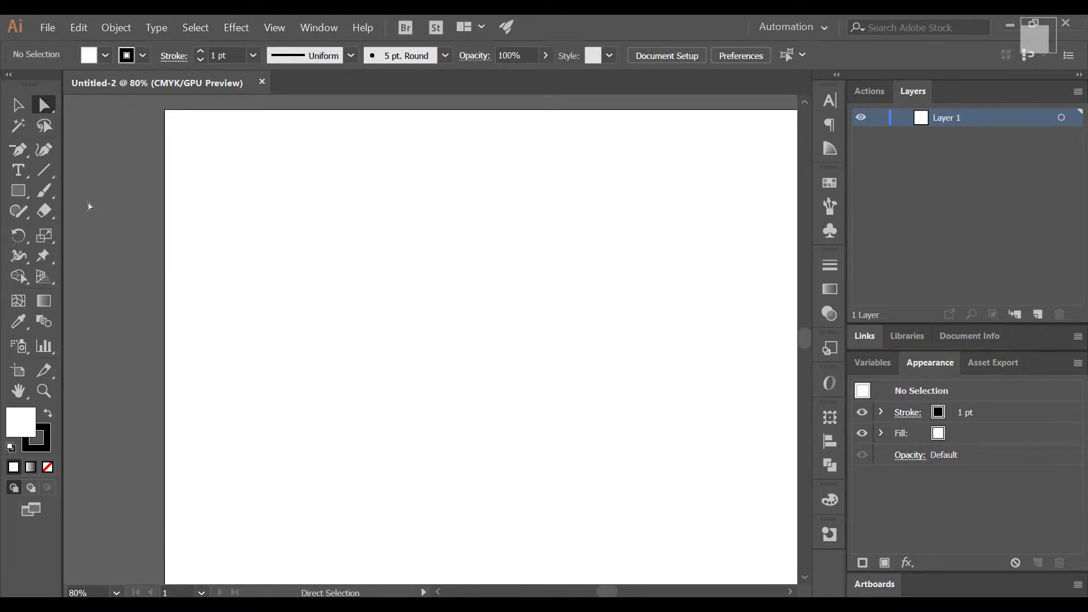
Draw a 109 px square with a 5 pt stroke
click(23, 199)
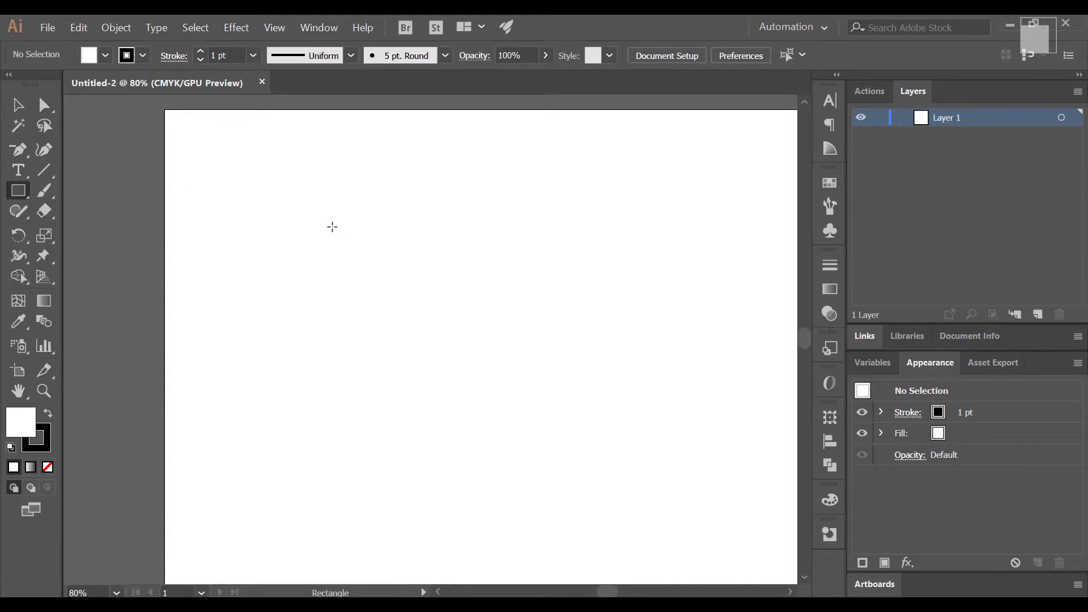
drag(328, 227, 378, 276)
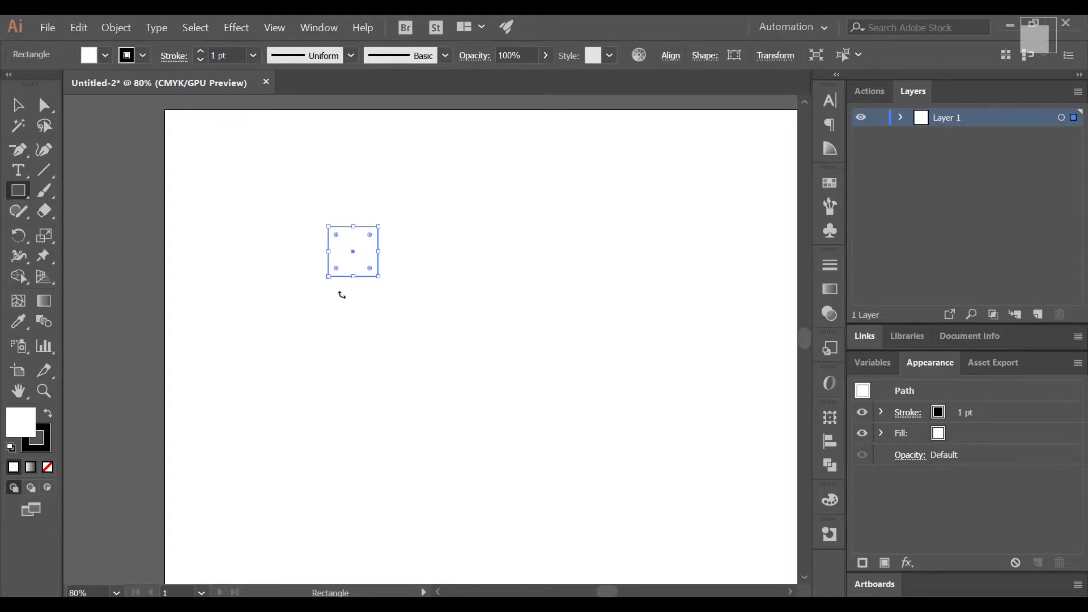
key(shift)
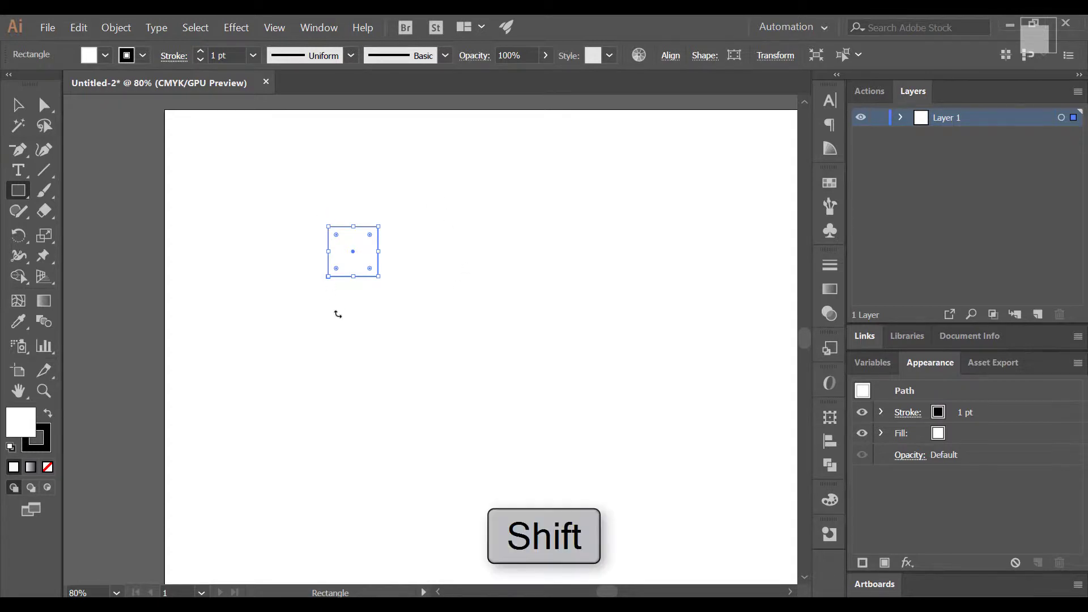
click(201, 52)
click(201, 51)
click(201, 51)
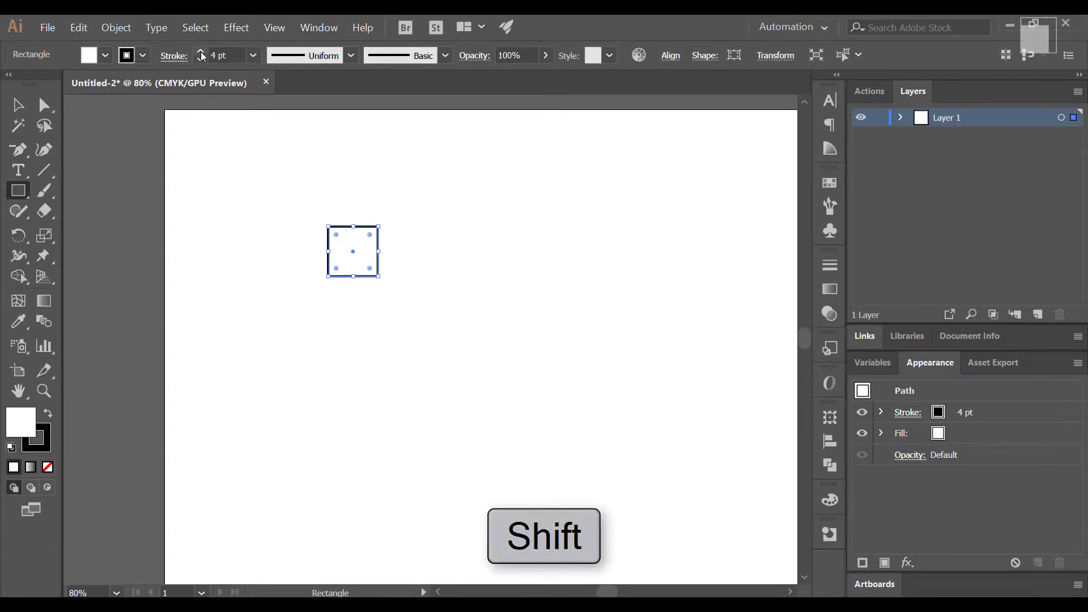
click(201, 52)
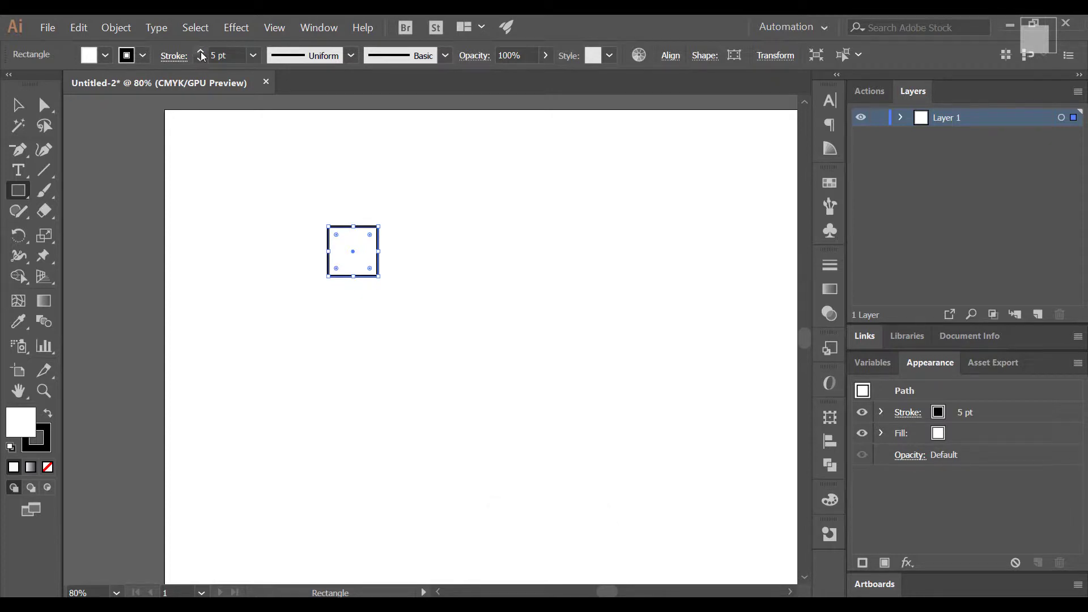
Delete the square's top side to leave an open U shape
key(a)
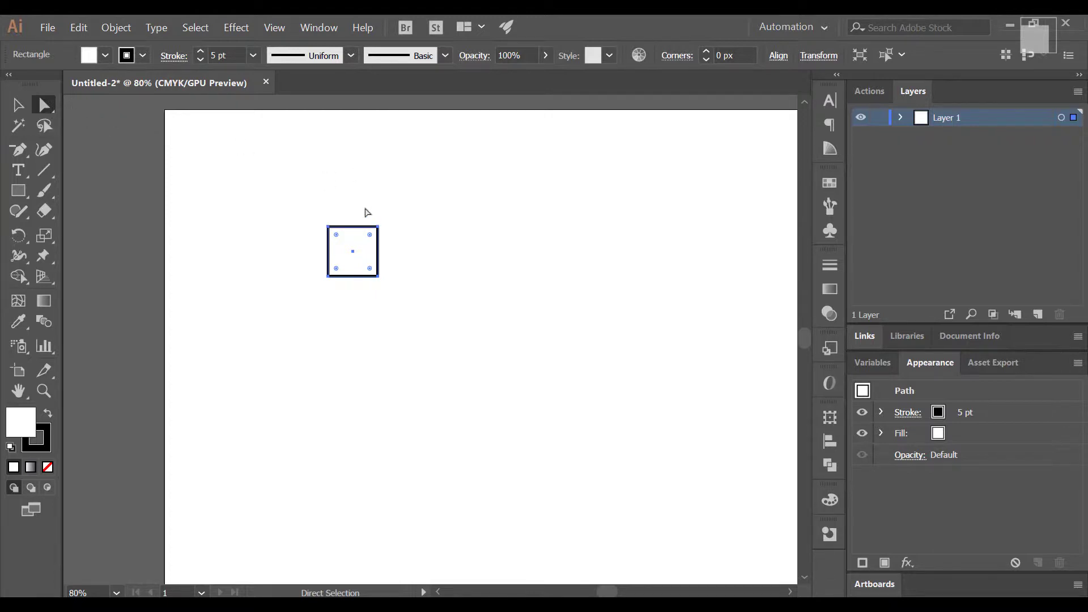
click(363, 214)
click(355, 256)
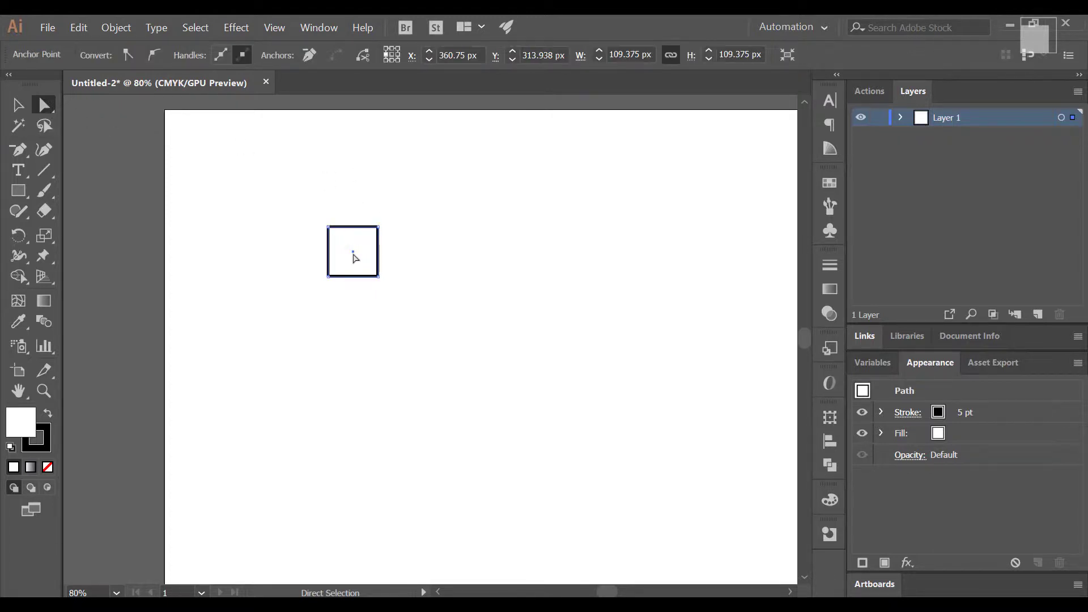
key(Delete)
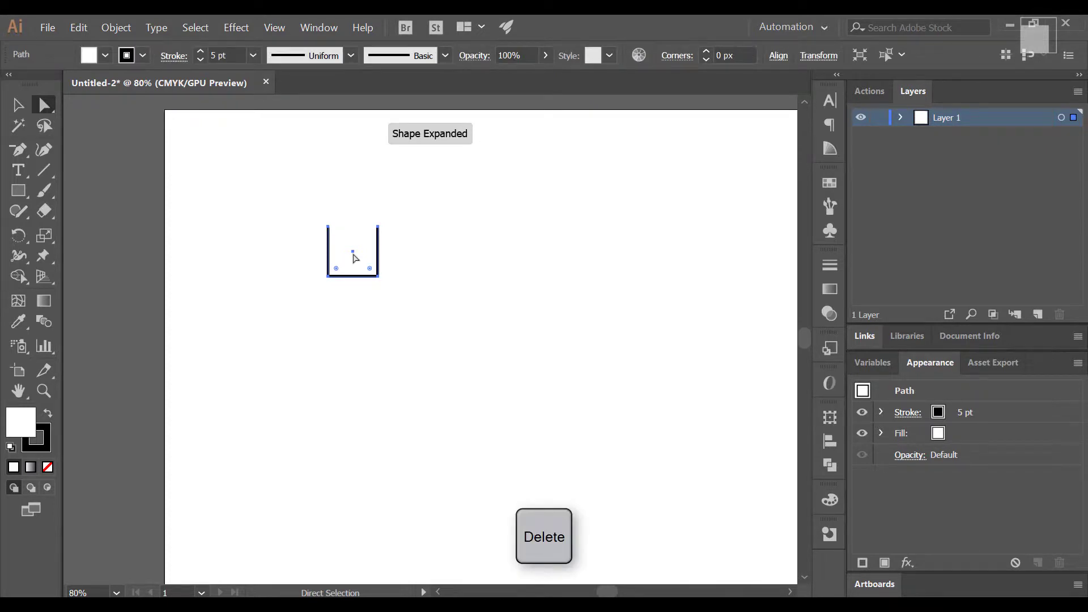
Draw a second, larger square and delete its bottom and right sides
key(m)
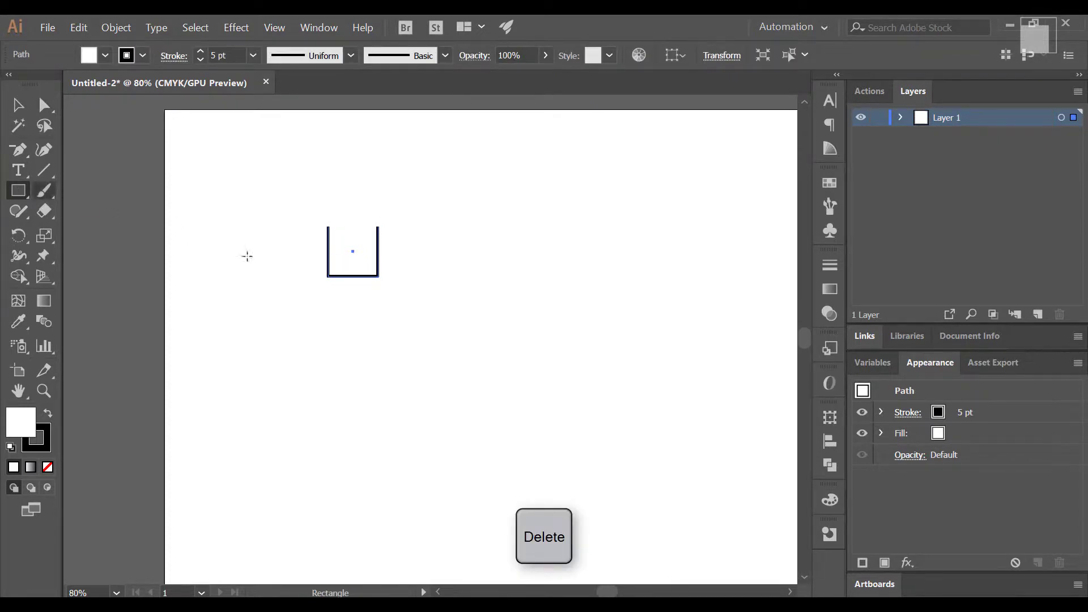
drag(318, 314, 395, 367)
key(a)
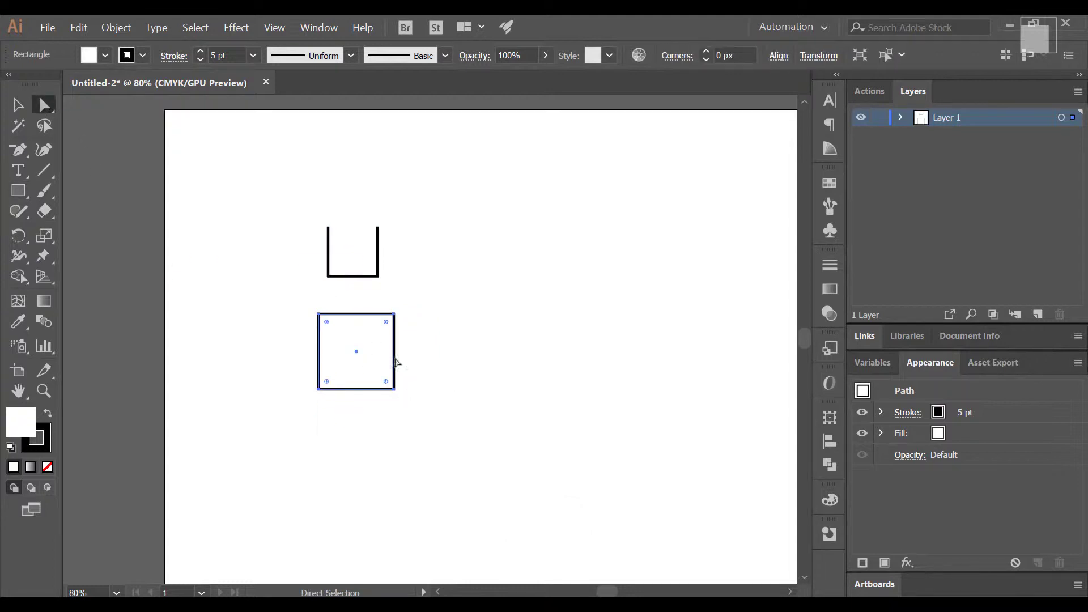
click(384, 396)
click(363, 389)
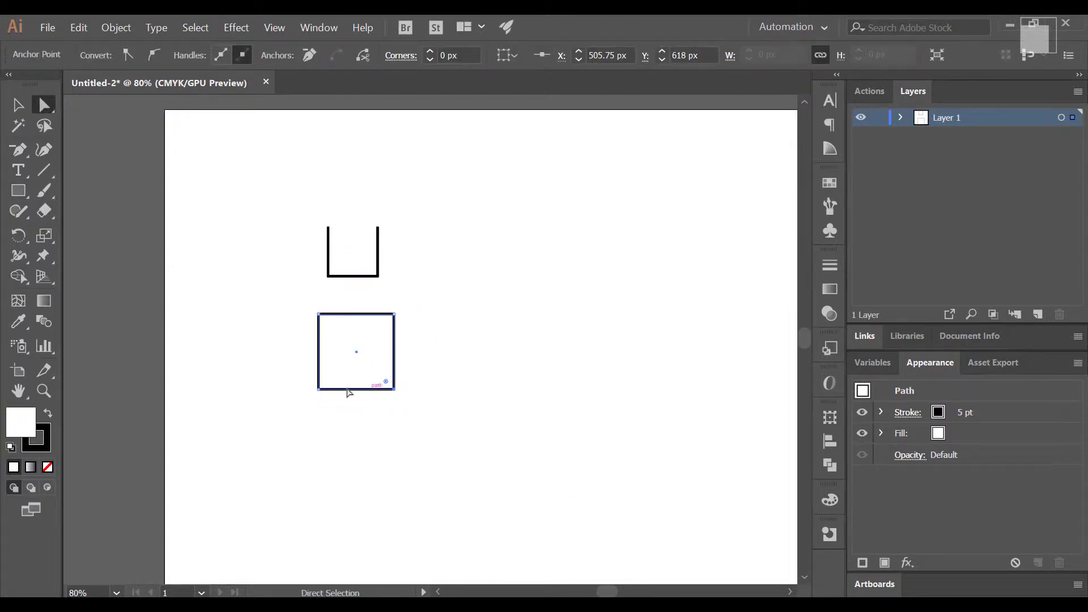
key(Delete)
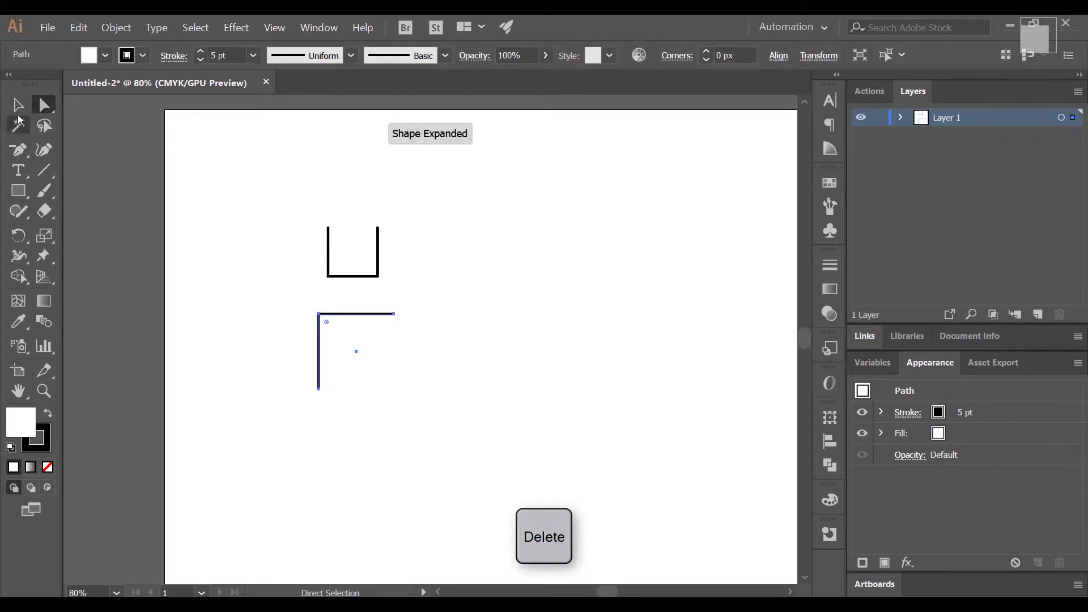
Rotate the corner path 45° into a roof shape
click(17, 105)
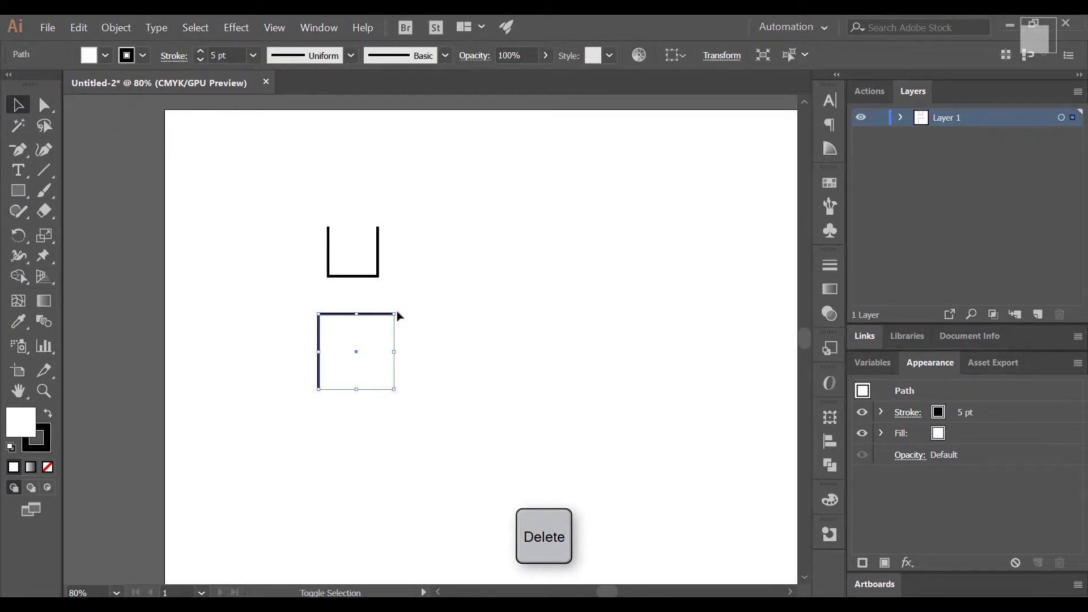
drag(398, 316, 379, 241)
click(381, 221)
click(340, 236)
click(394, 199)
click(343, 223)
Centre the roof horizontally over the U-shaped house body
drag(399, 282, 302, 193)
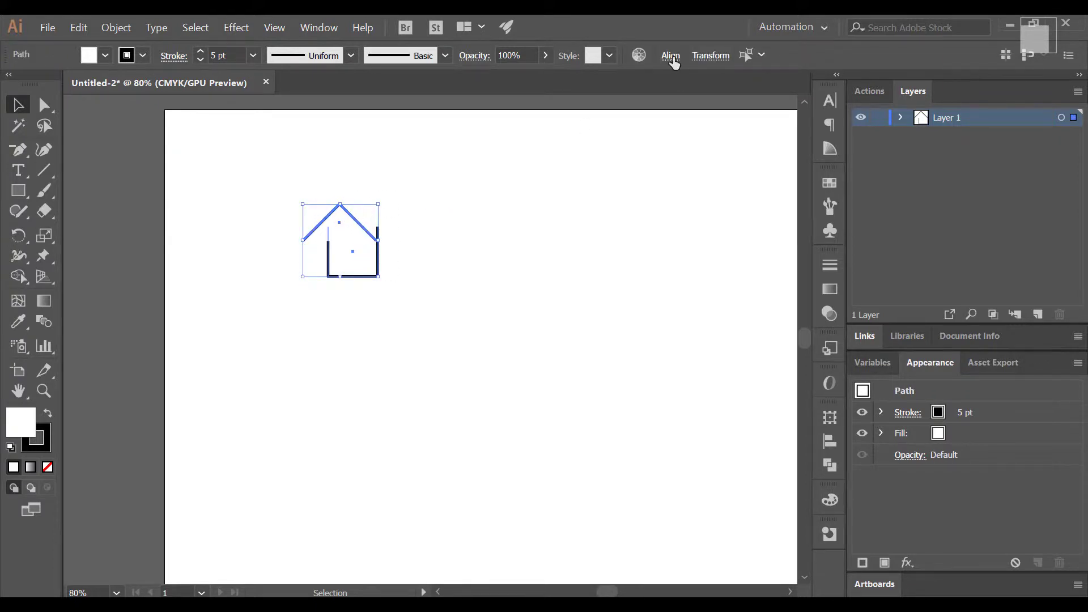
click(671, 57)
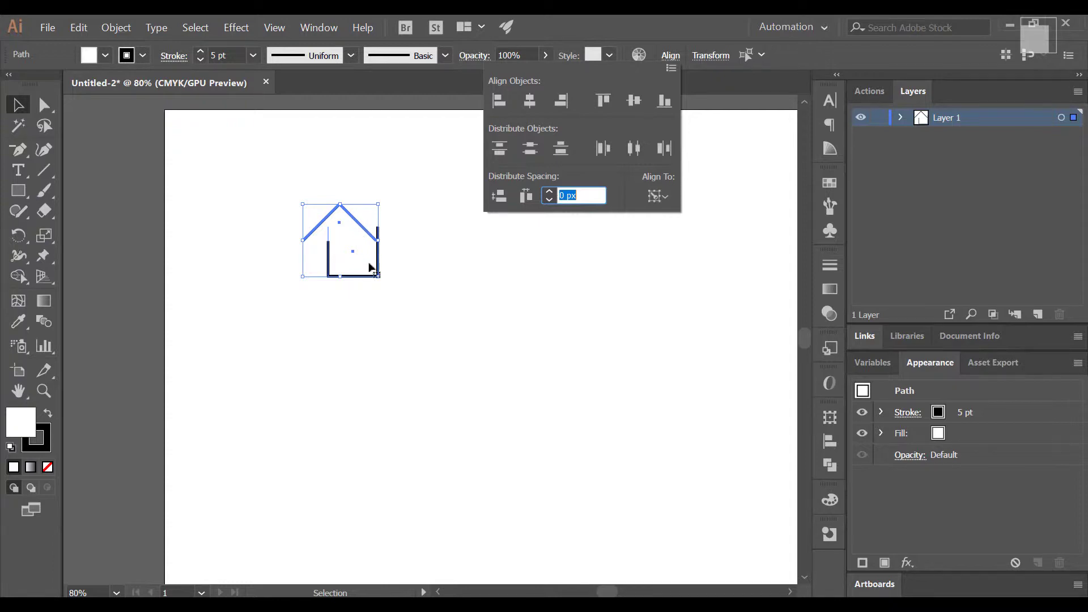
click(530, 112)
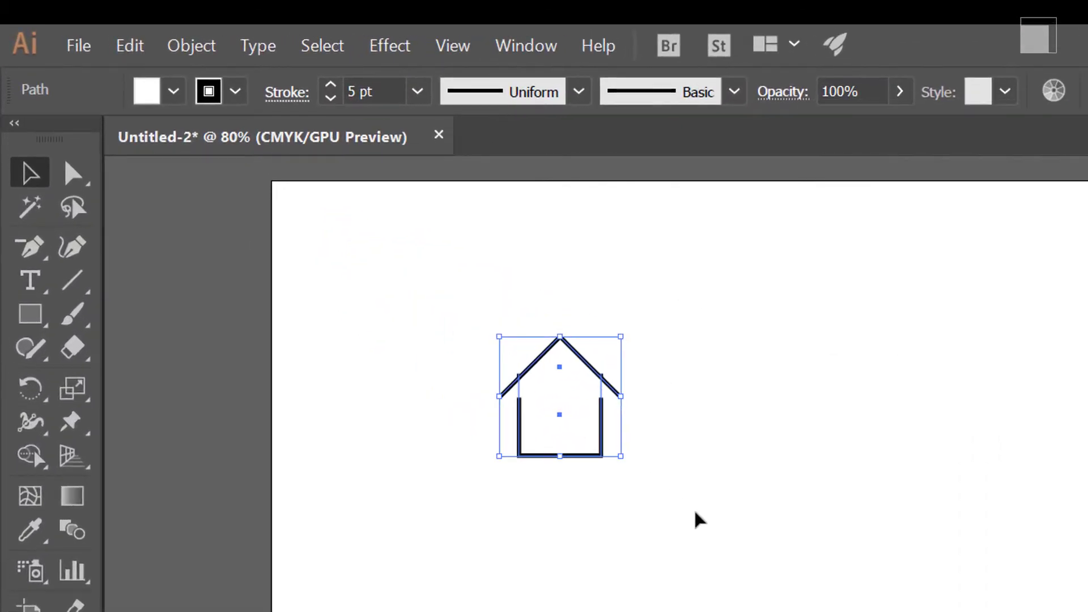
Remove the fill from both house paths
click(692, 493)
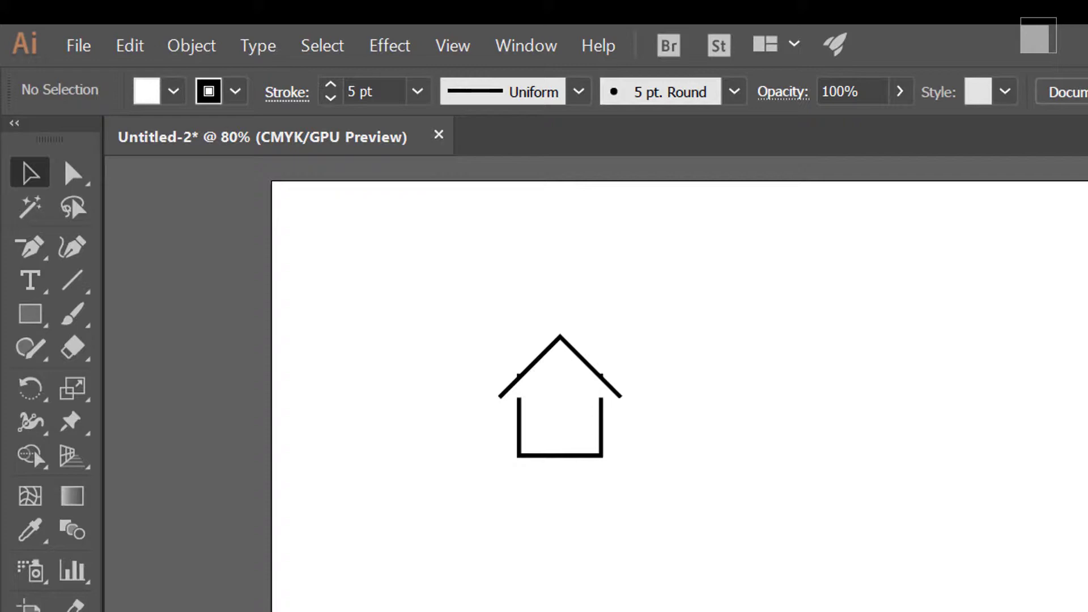
drag(457, 294, 683, 481)
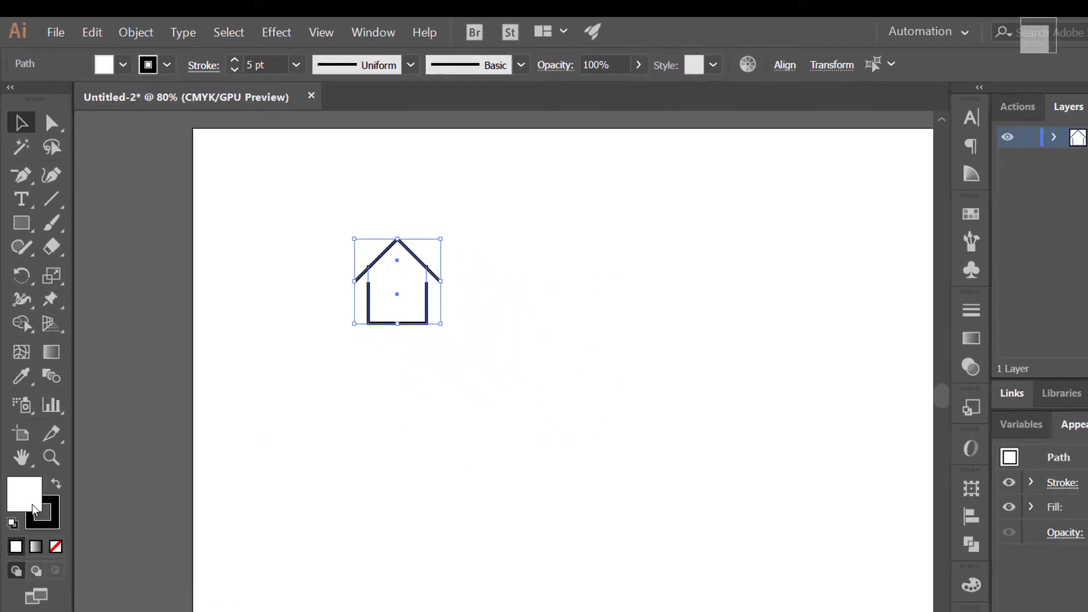
click(55, 546)
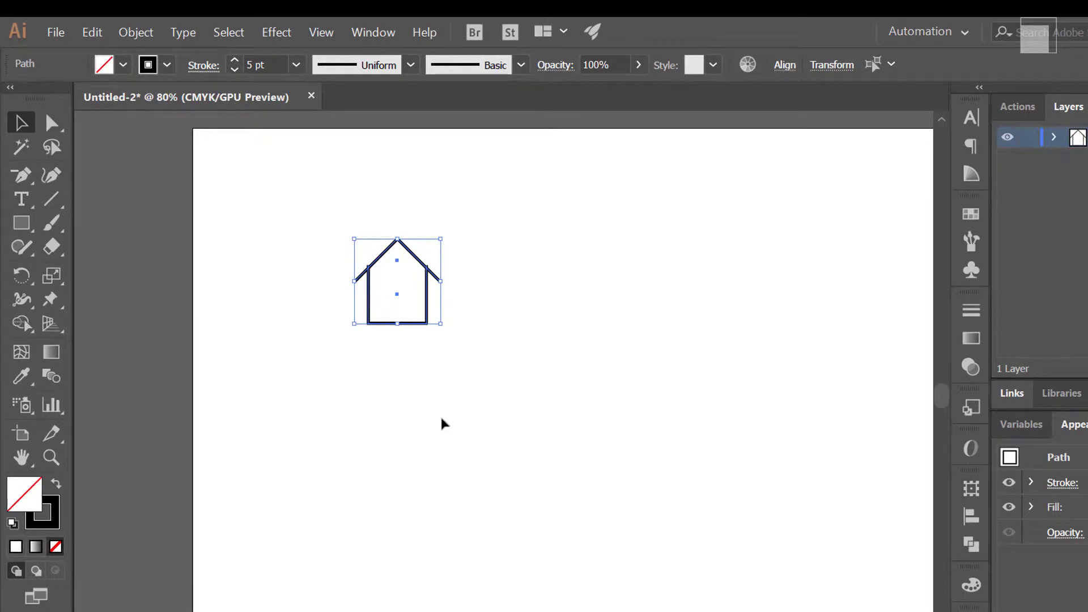
Lower the top edge of the house body slightly
click(444, 422)
click(371, 280)
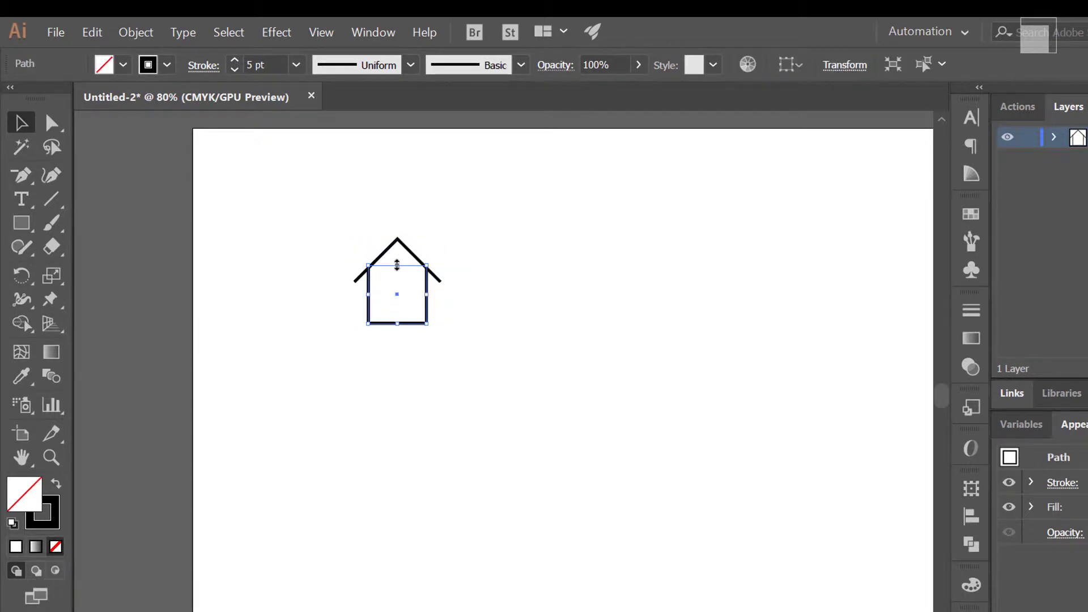
drag(397, 262, 398, 277)
click(496, 271)
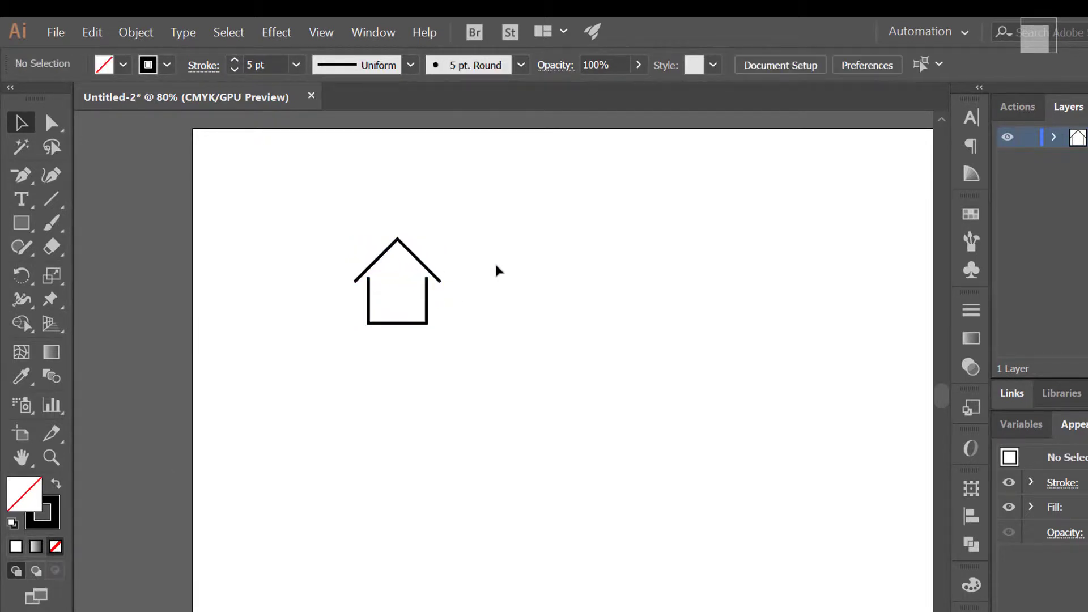
Give both house paths Round Cap line ends
drag(422, 329, 325, 409)
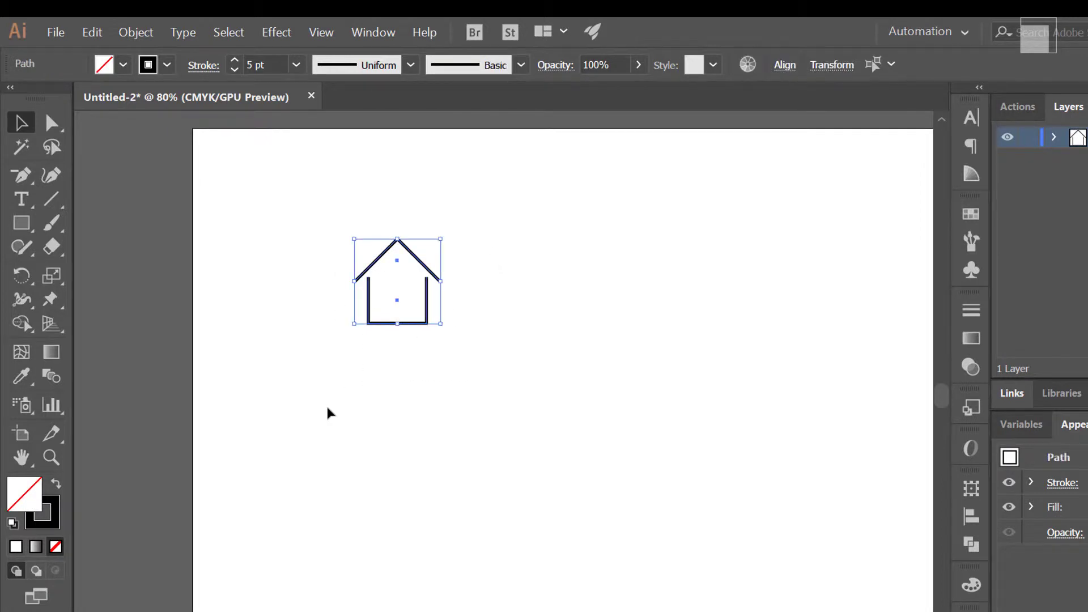
click(970, 309)
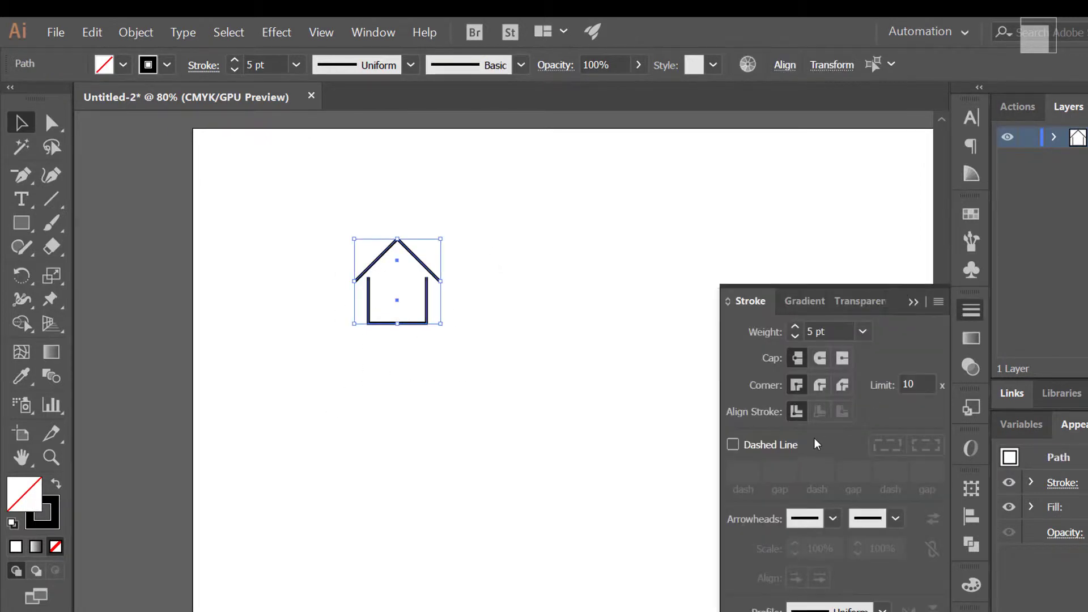
click(823, 359)
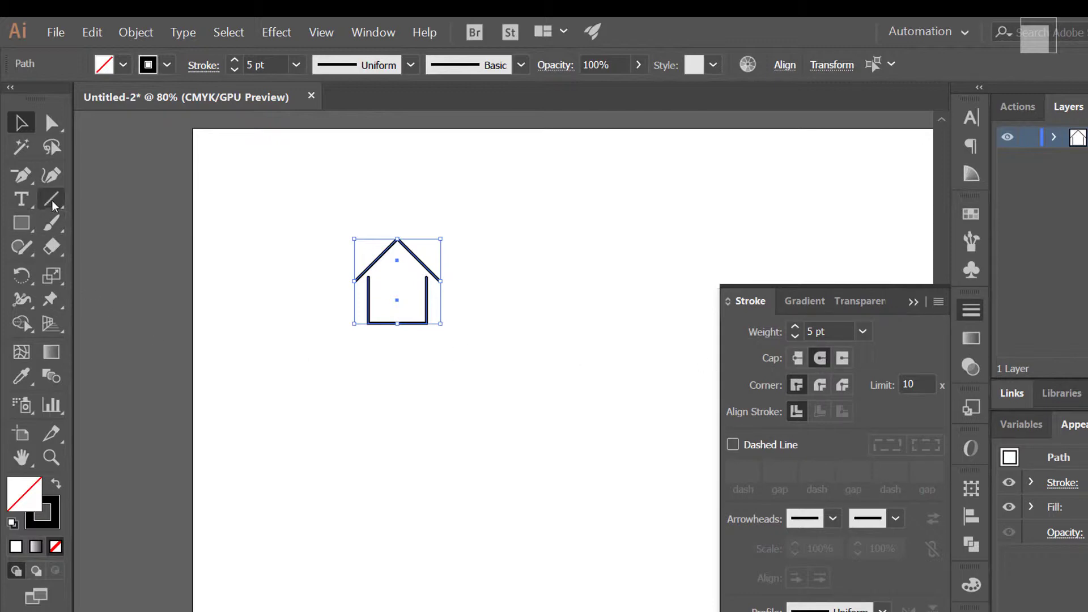
Round the house's bottom corners with the live-corner widget
click(52, 122)
drag(439, 334, 361, 324)
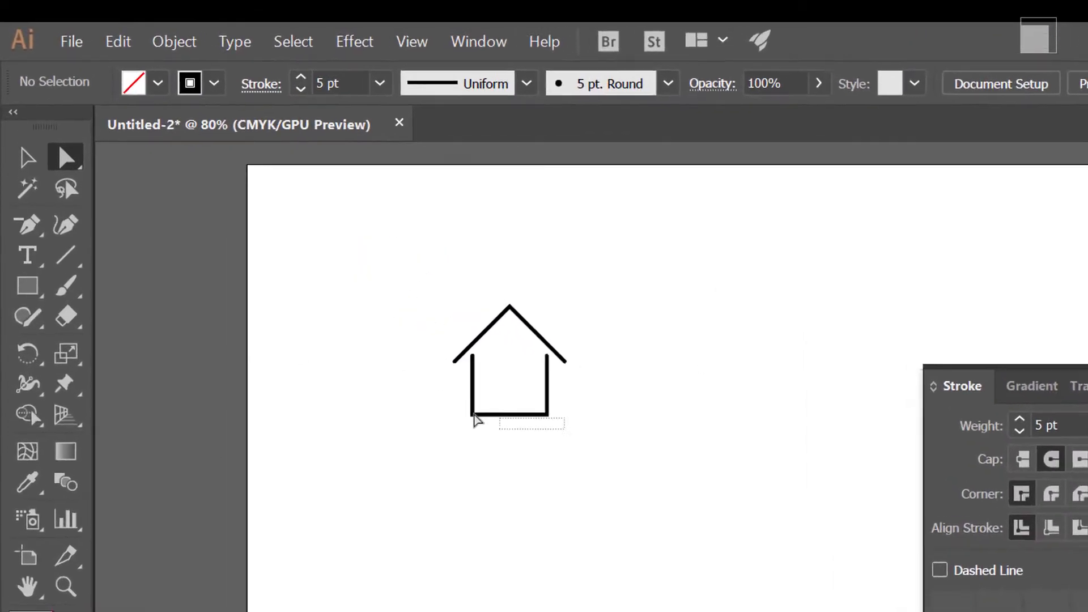
drag(463, 415, 503, 430)
click(589, 524)
Select the whole house, view at 100% with bounding box, and close the Stroke panel
click(27, 168)
drag(349, 274, 612, 478)
key(ctrl+shift+b)
key(ctrl+1)
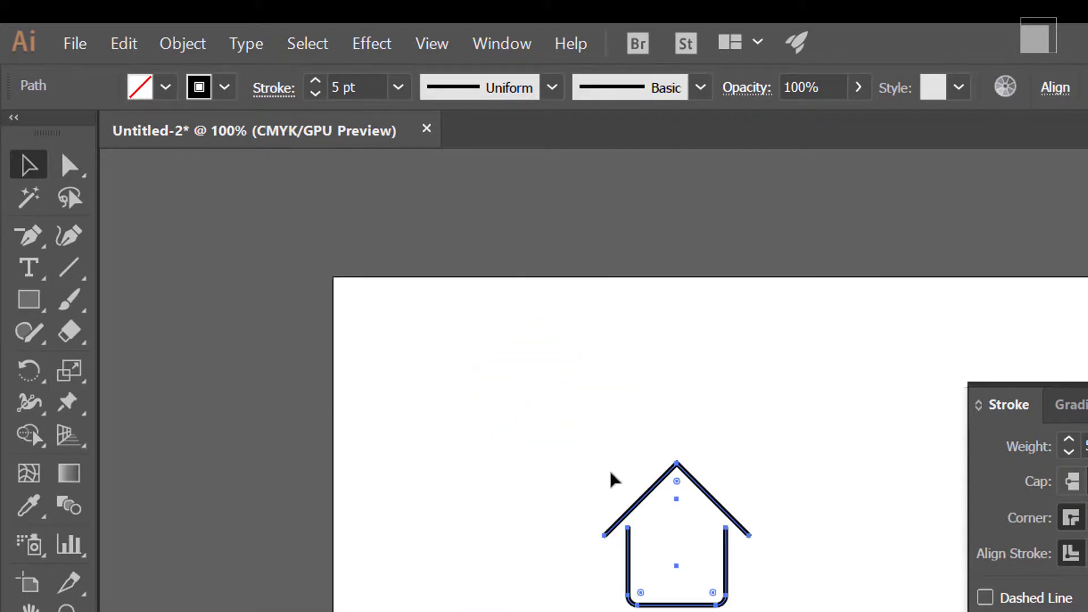
key(ctrl+shift+b)
key(ctrl+F10)
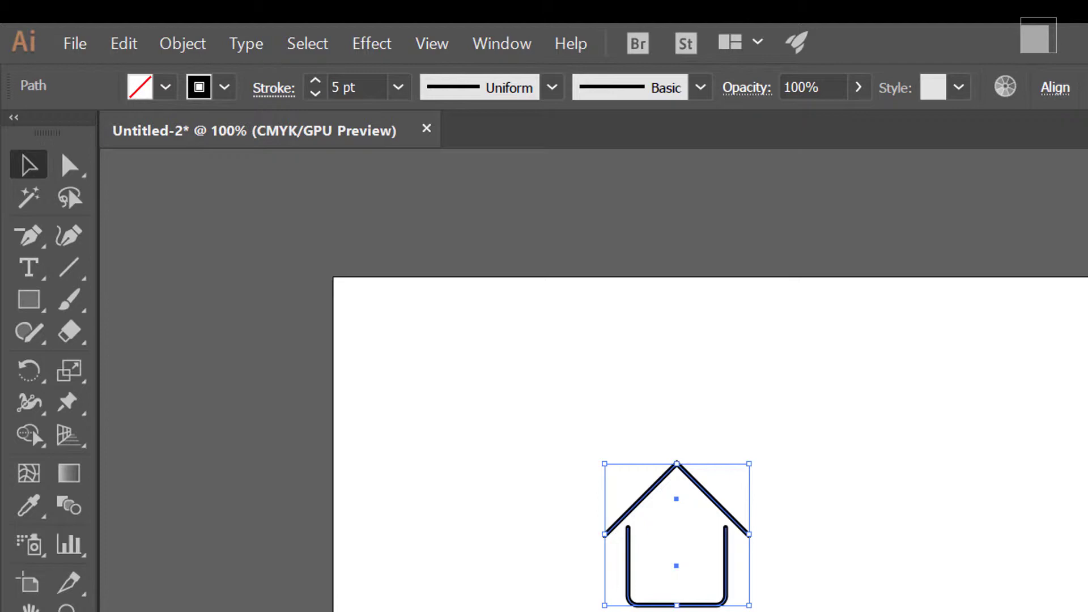
key(m)
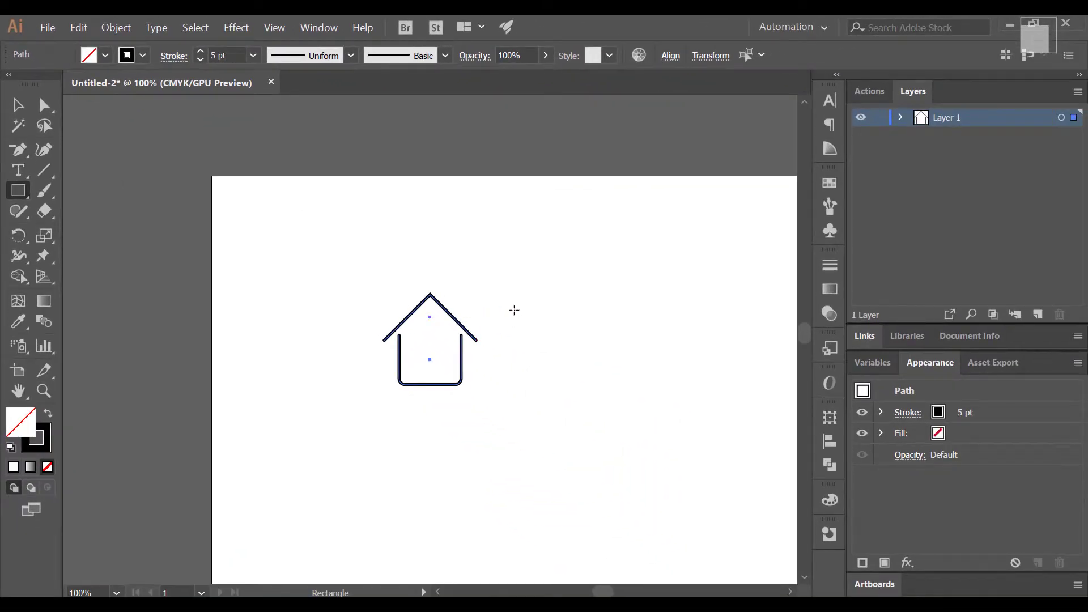
Draw a wide rectangle and a small one, deleting an anchor to make a triangle
drag(510, 308, 598, 361)
drag(538, 382, 557, 421)
key(p)
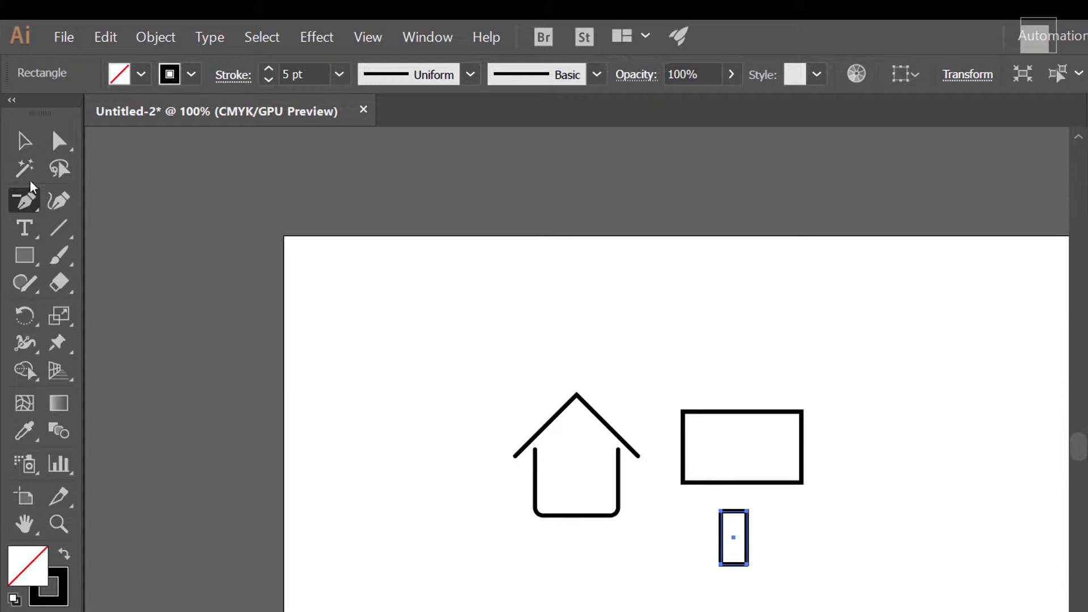
click(24, 142)
click(25, 196)
click(25, 195)
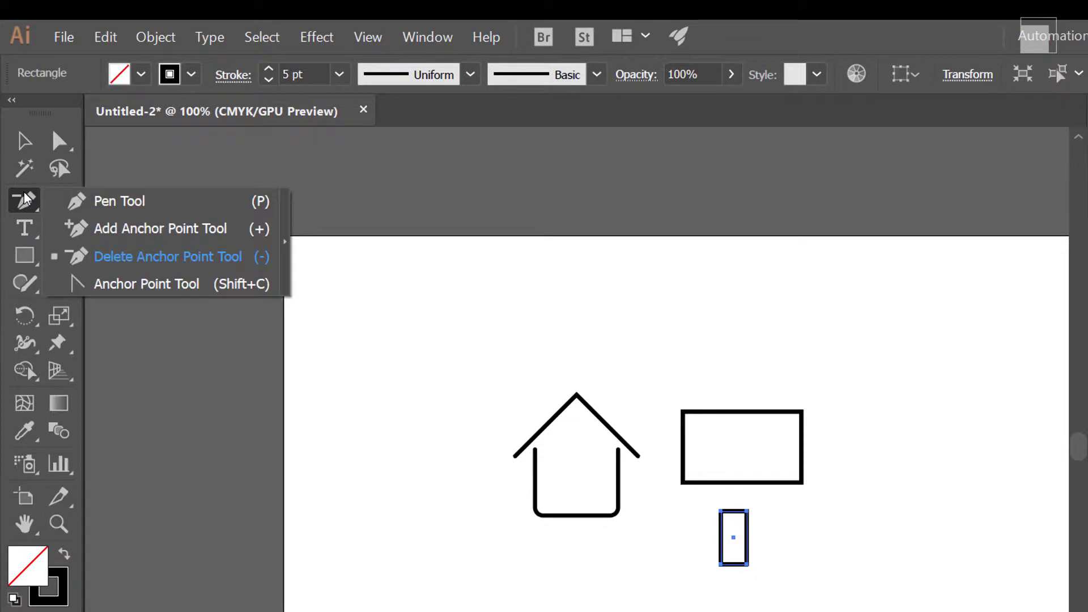
click(97, 258)
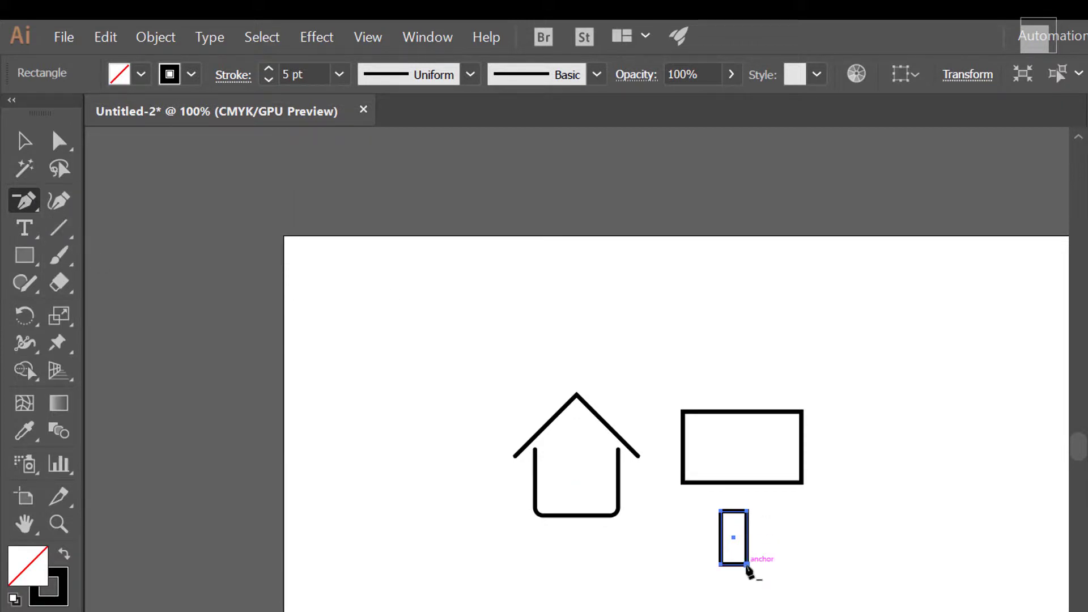
click(747, 565)
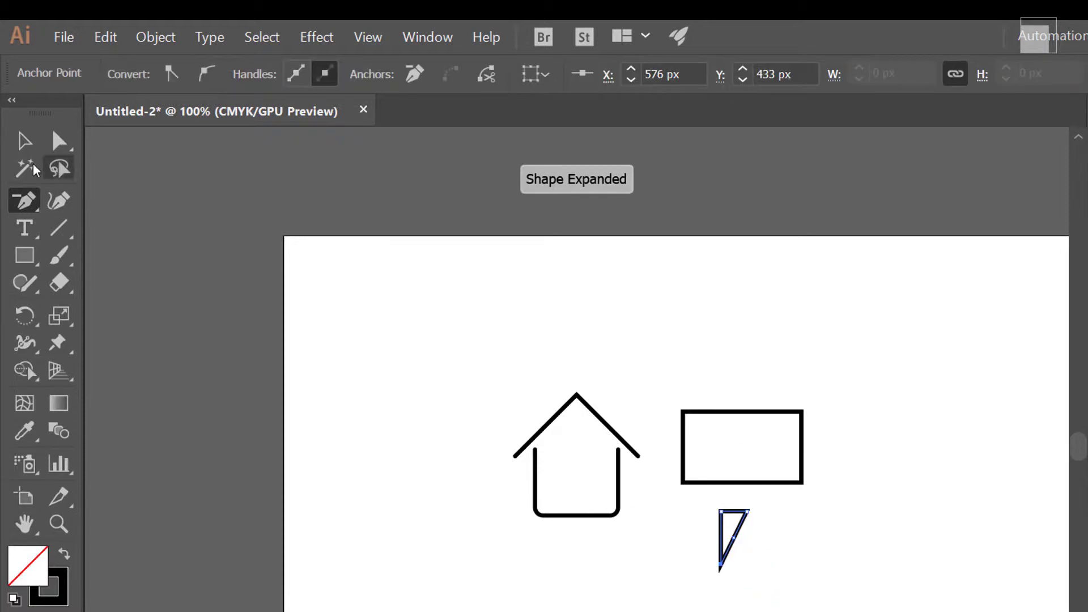
Shorten the triangle and place it on the rectangle's lower edge as a tail
click(23, 141)
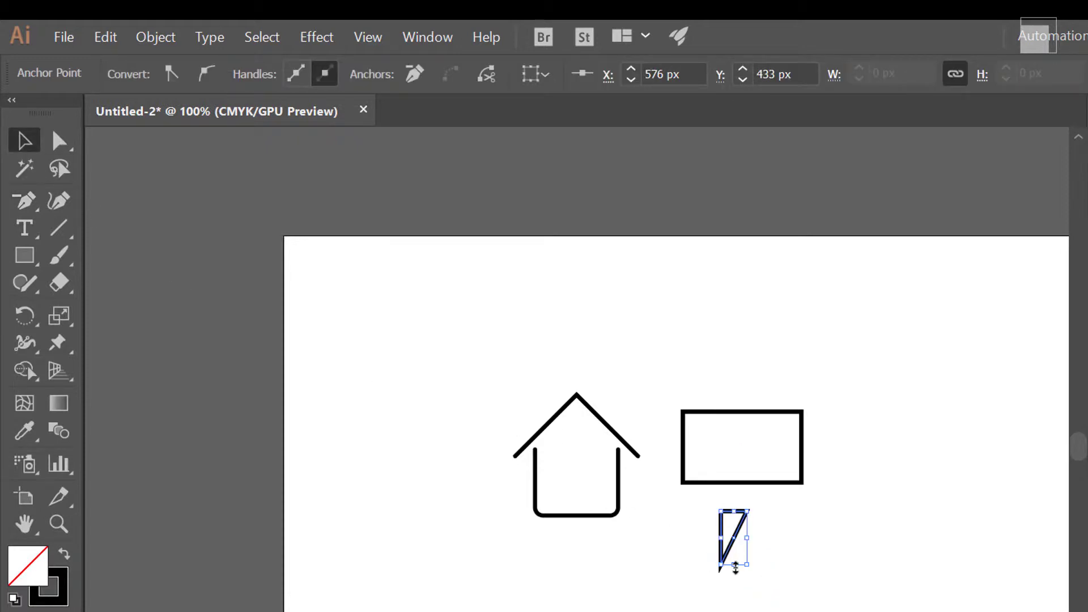
drag(735, 565, 772, 498)
drag(858, 569, 607, 290)
drag(731, 330, 867, 567)
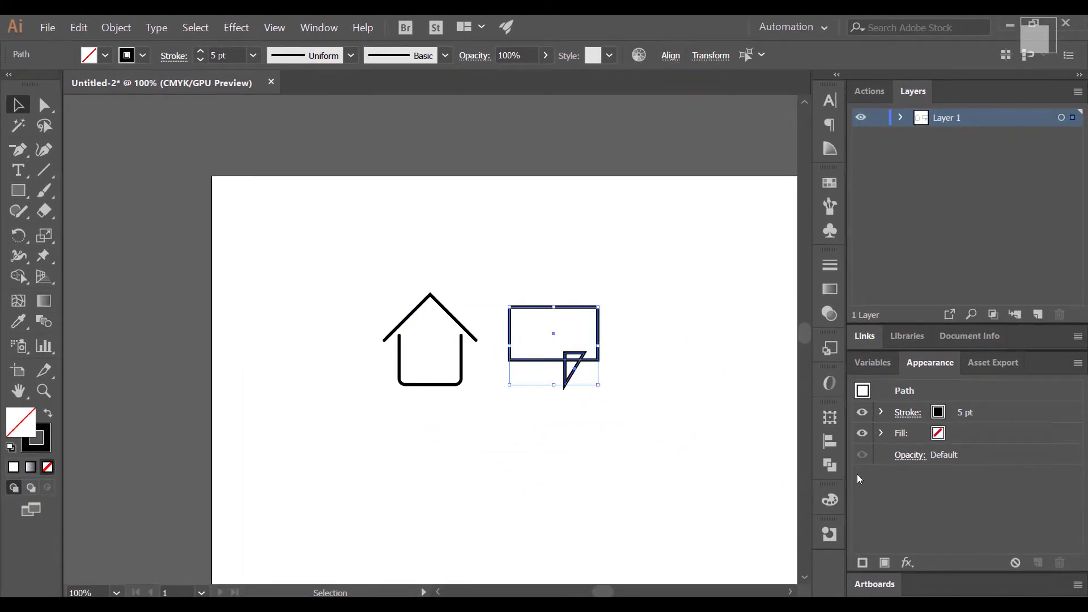
Unite the rectangle and tail with Pathfinder into one bubble path, then check its anchors
click(835, 467)
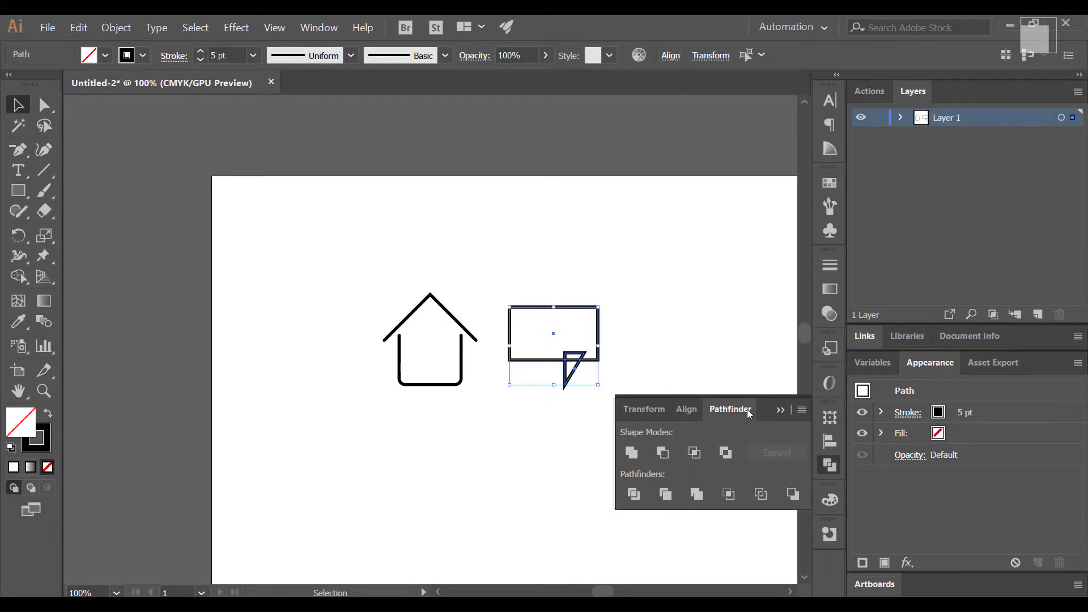
click(632, 453)
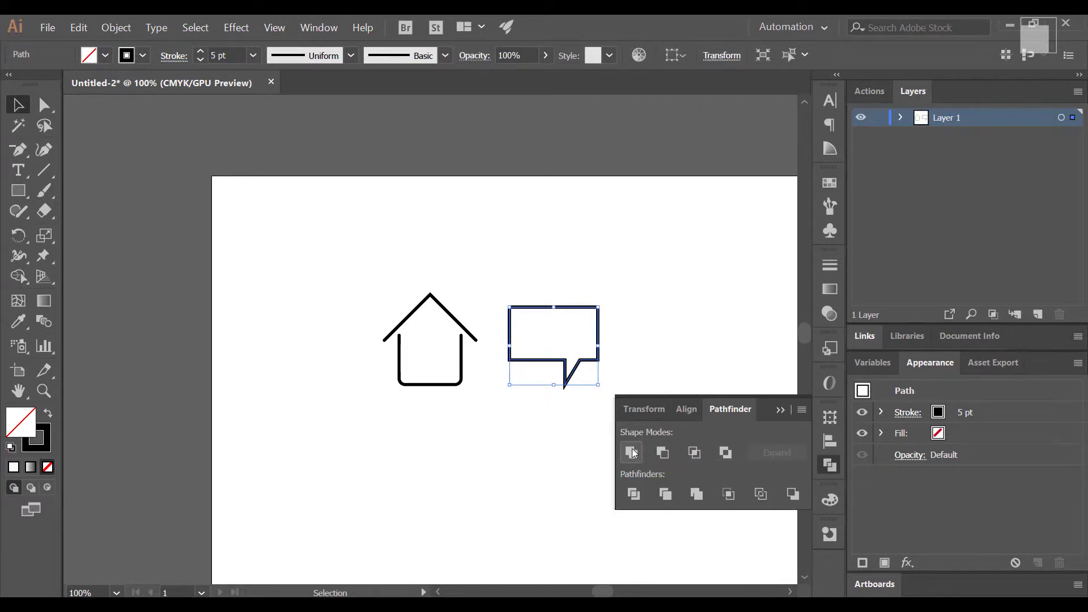
click(45, 106)
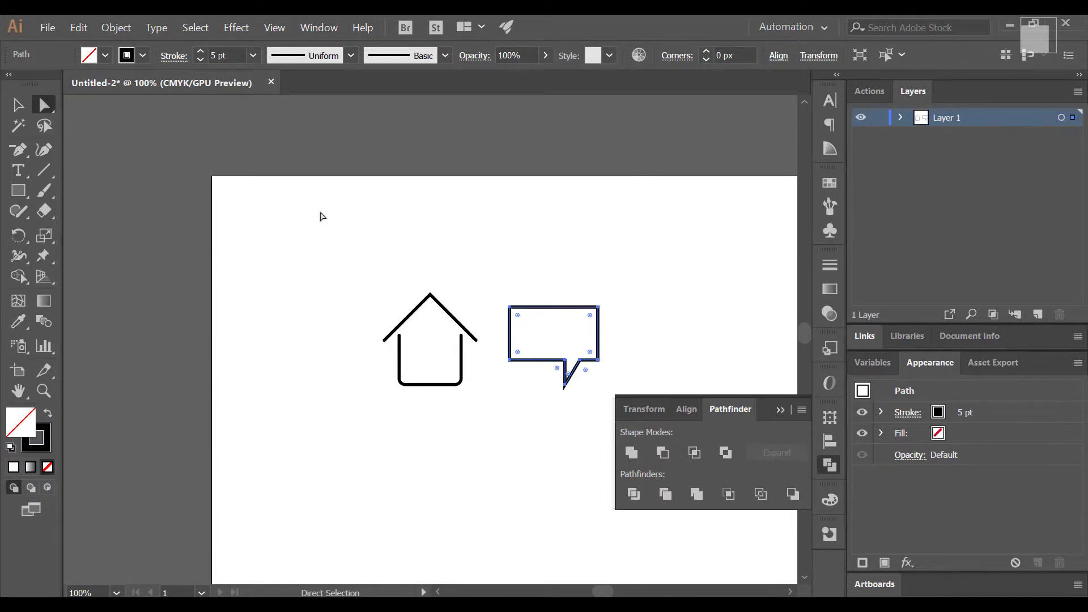
drag(495, 285, 597, 360)
click(620, 347)
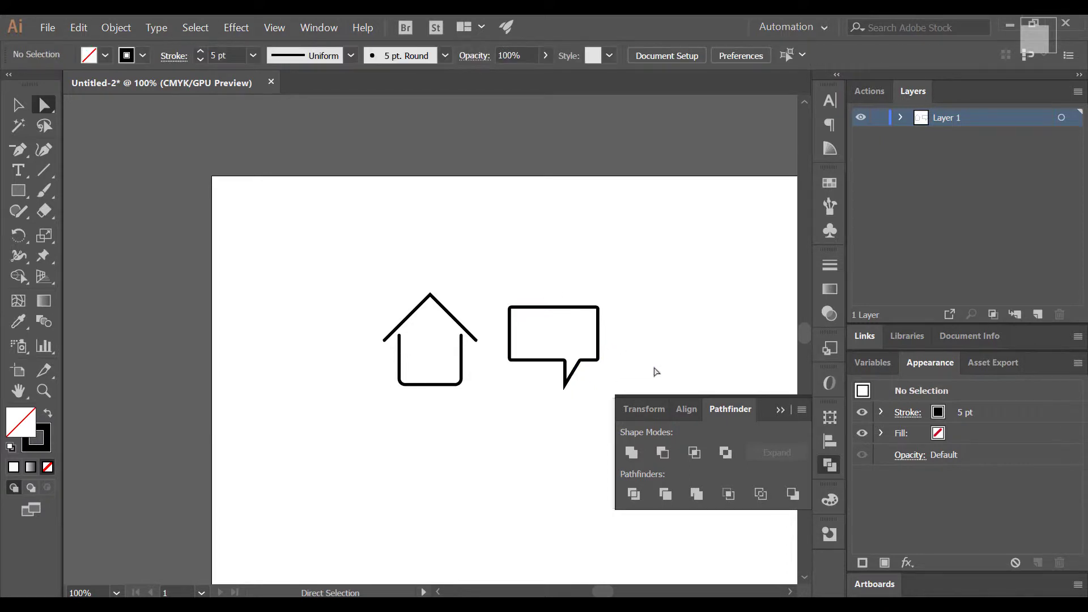
click(783, 414)
Draw a small solid black circle with no stroke inside the speech bubble
drag(18, 190, 94, 239)
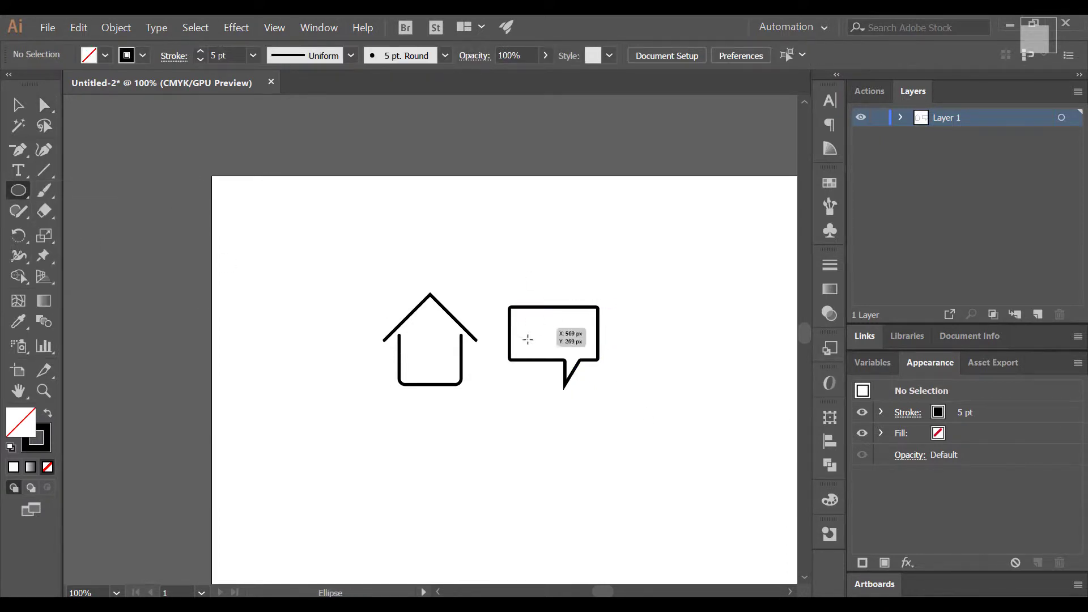
drag(522, 327, 538, 342)
click(12, 102)
click(48, 413)
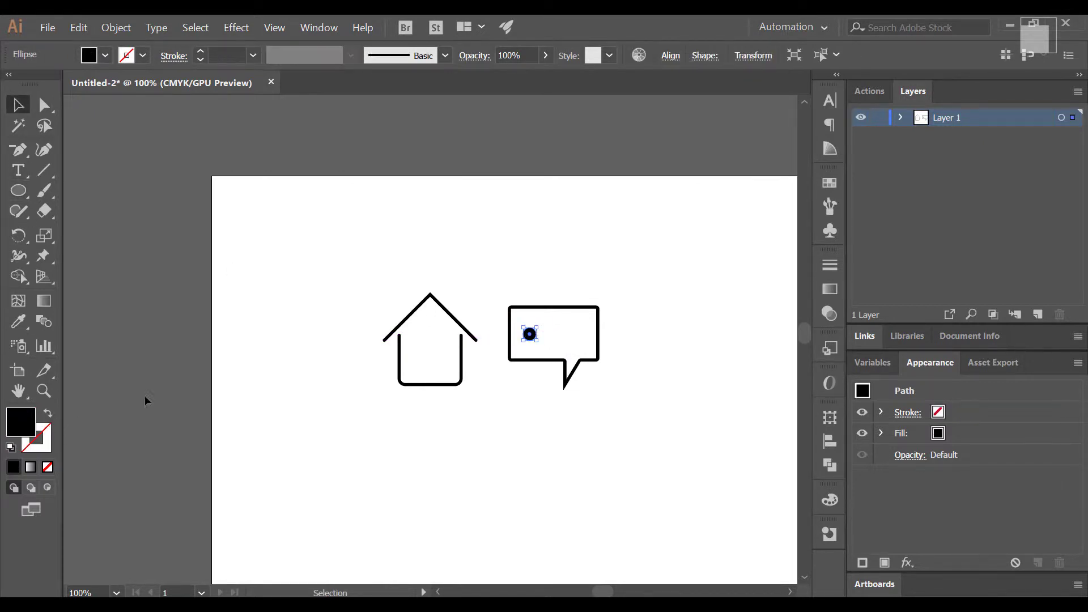
scroll(638, 320, up, 2)
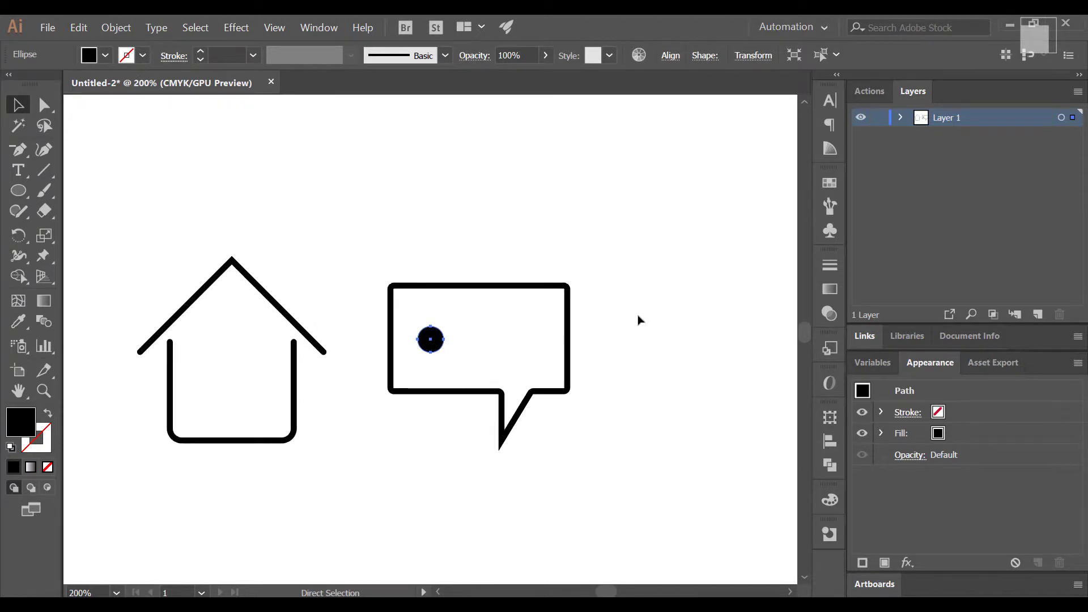
drag(431, 340, 520, 336)
Group the three dot circles together
shift+click(479, 335)
shift+click(431, 336)
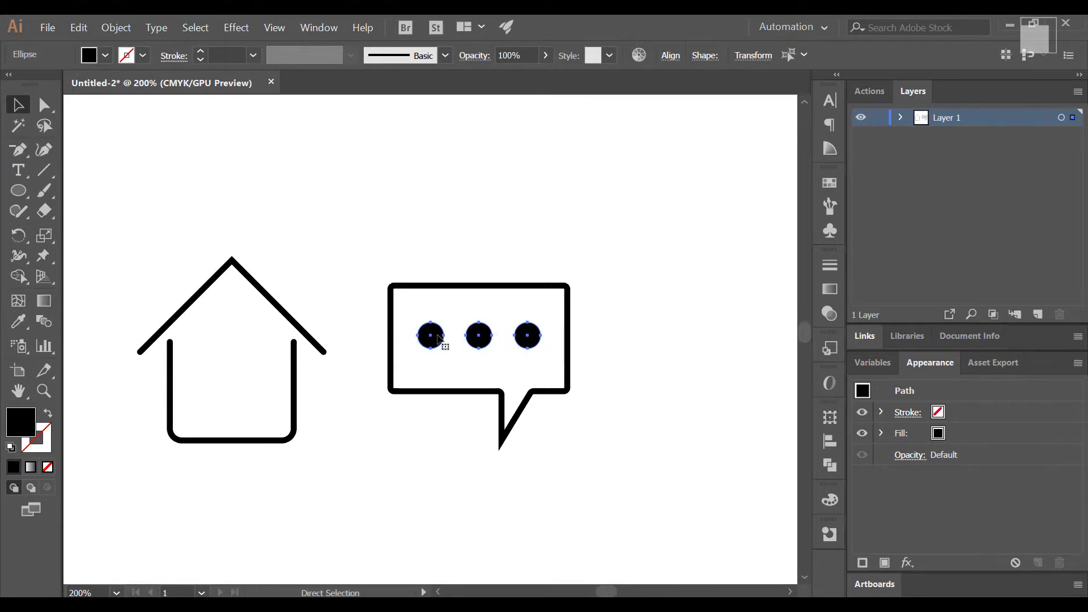
key(ctrl+g)
Centre the dot group horizontally within the speech bubble
click(433, 270)
click(434, 287)
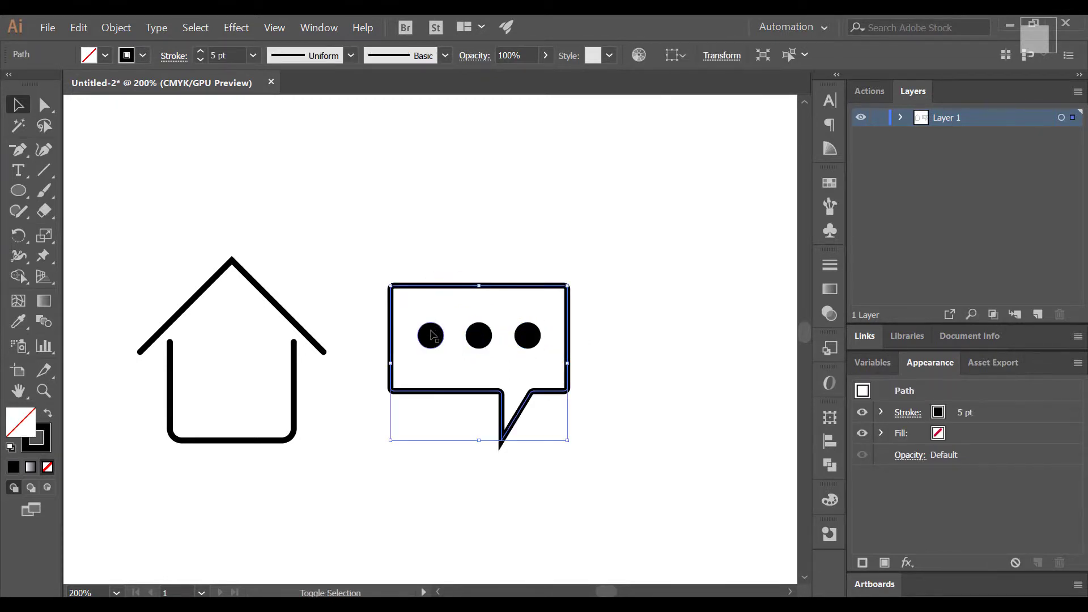
shift+click(431, 335)
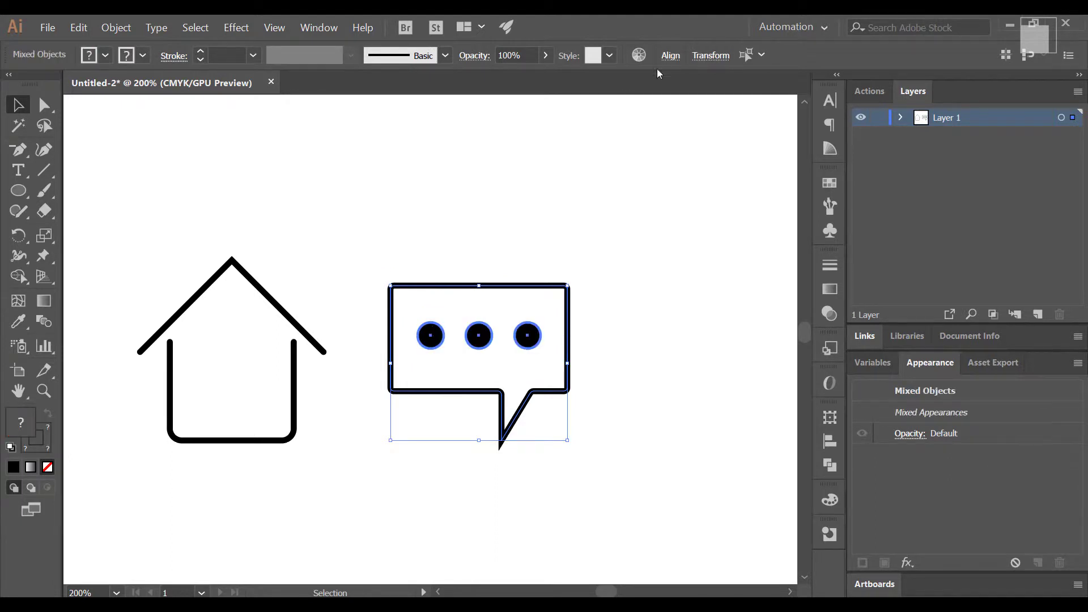
click(673, 60)
click(530, 101)
click(604, 342)
Move the bubble and its dots slightly right and down
drag(601, 261, 408, 451)
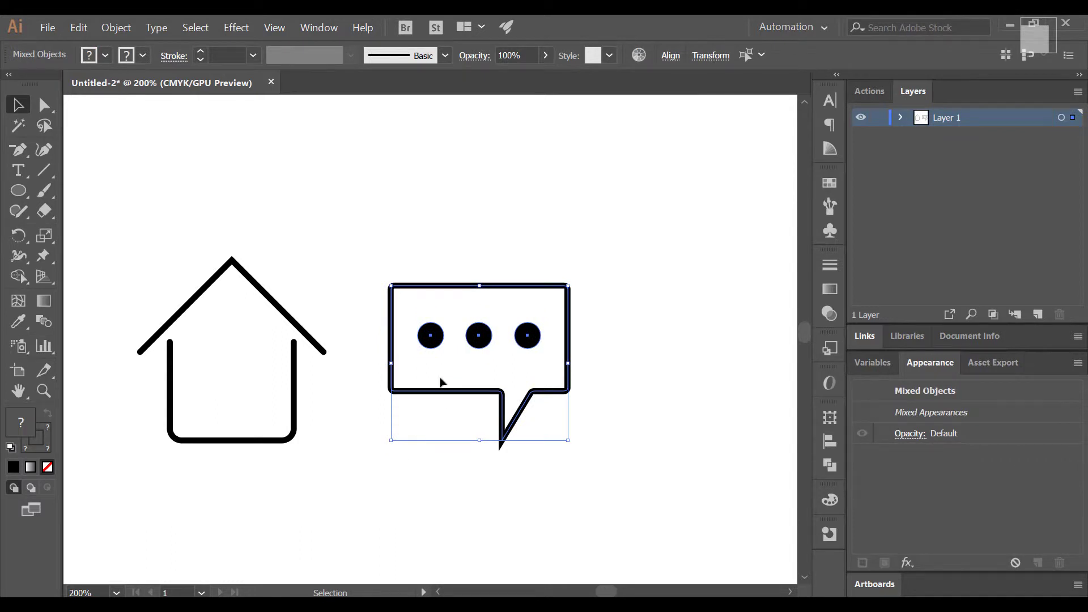
drag(432, 391, 463, 420)
key(ctrl+minus)
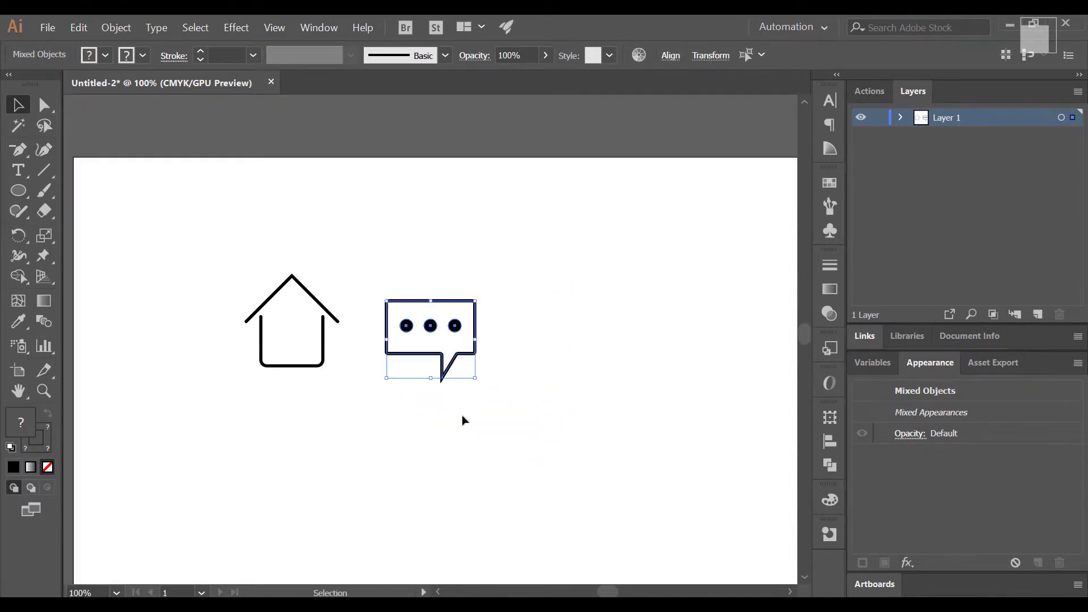
click(520, 393)
Slightly round the speech bubble tail's corner
click(44, 105)
click(441, 373)
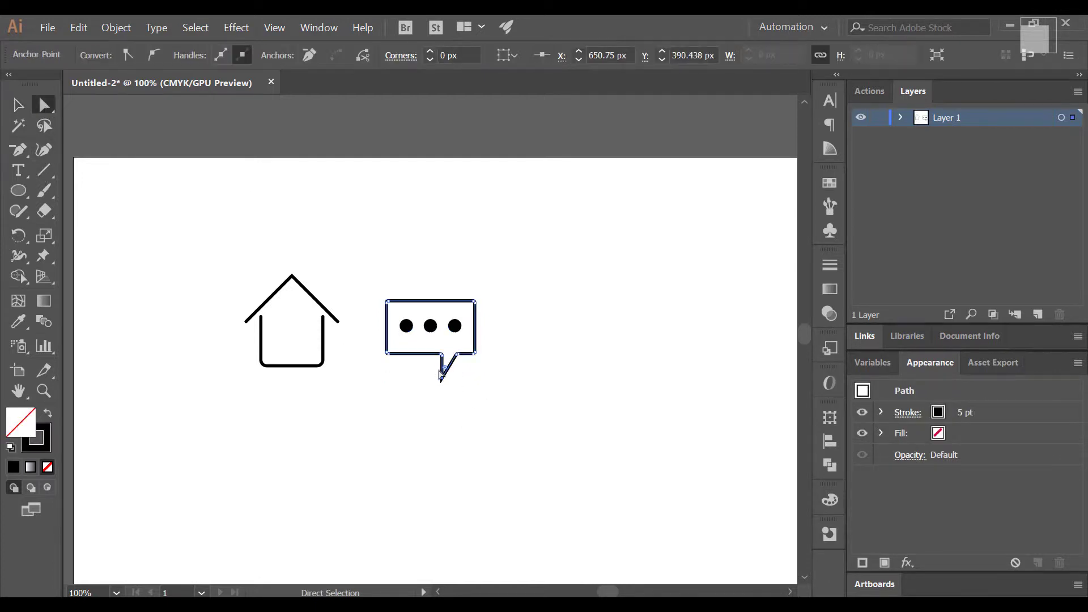
drag(445, 372, 444, 372)
click(468, 387)
click(17, 106)
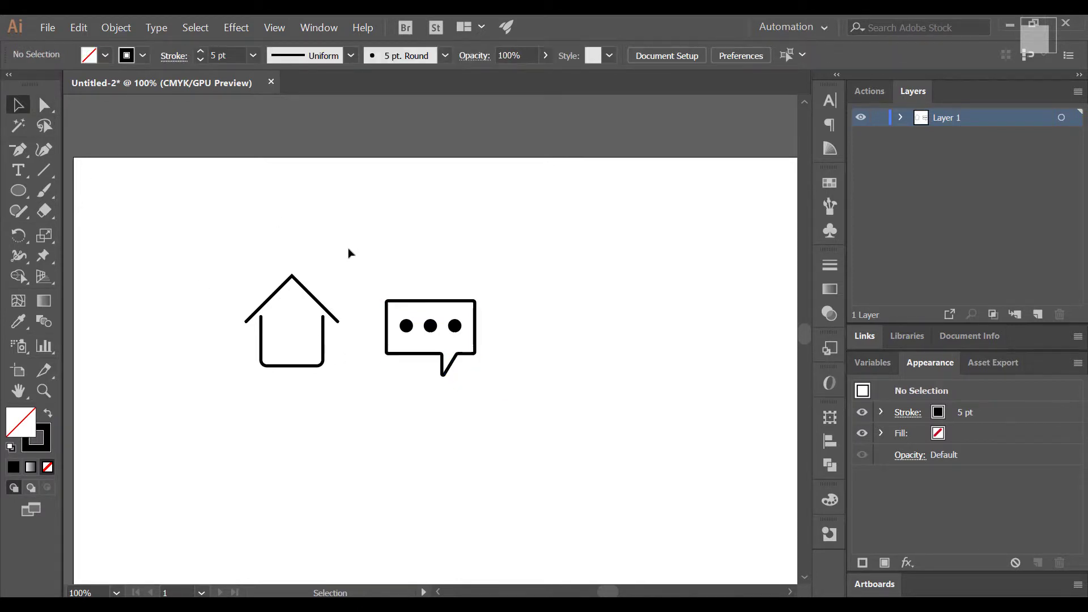
click(18, 191)
Draw a large magnifier circle with a handle line using Round Cap ends
drag(536, 293, 599, 354)
click(44, 173)
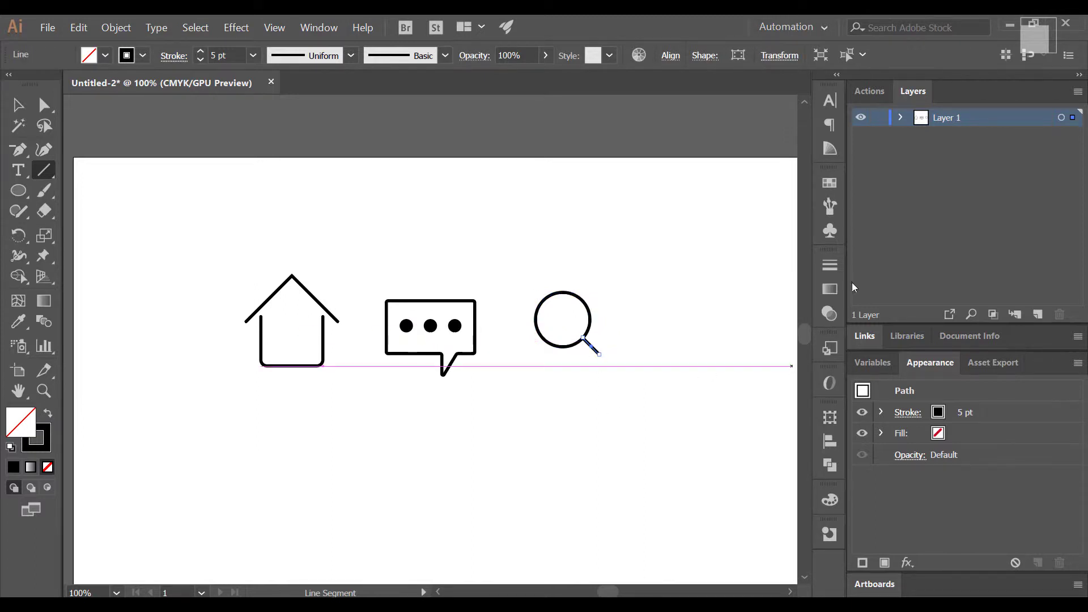
click(832, 265)
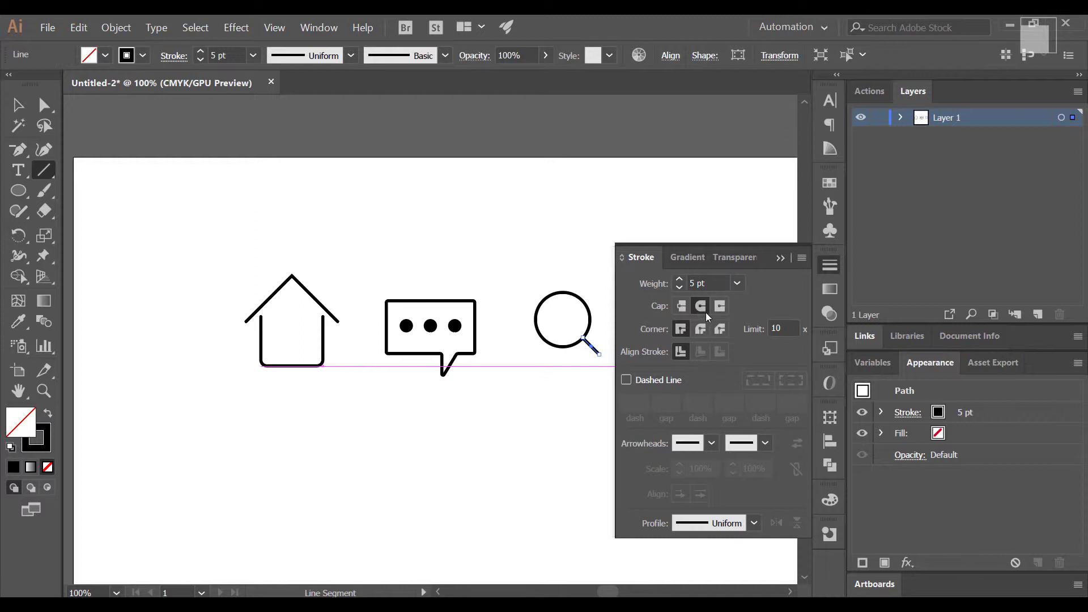
click(701, 307)
click(17, 105)
Move the magnifier slightly left and down, collapse the Stroke panel, and select the bubble
click(525, 276)
drag(523, 277, 637, 430)
drag(588, 345, 579, 352)
click(781, 259)
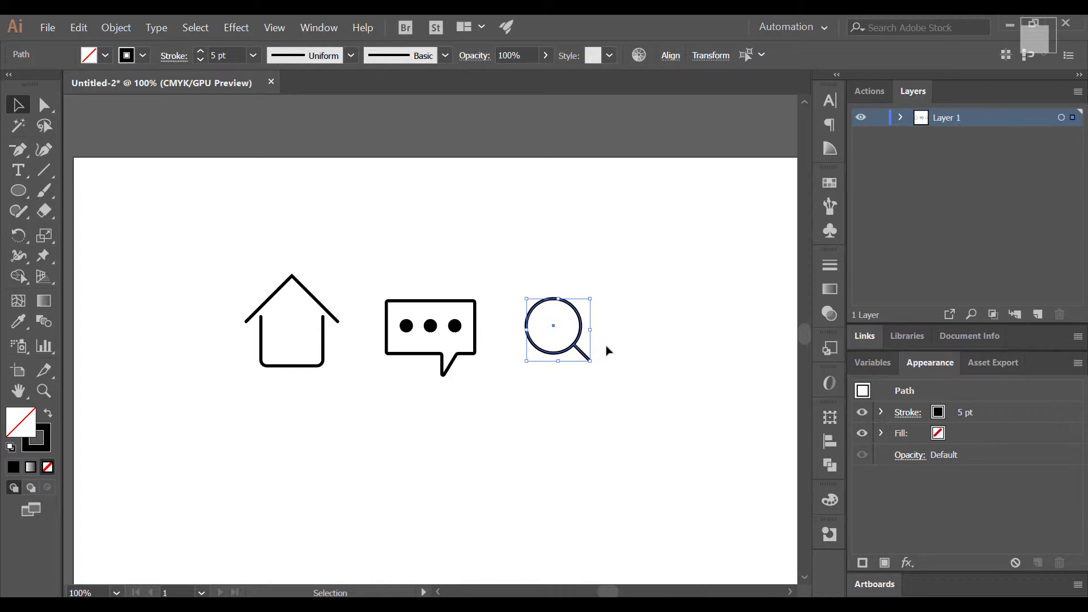
drag(383, 274, 499, 411)
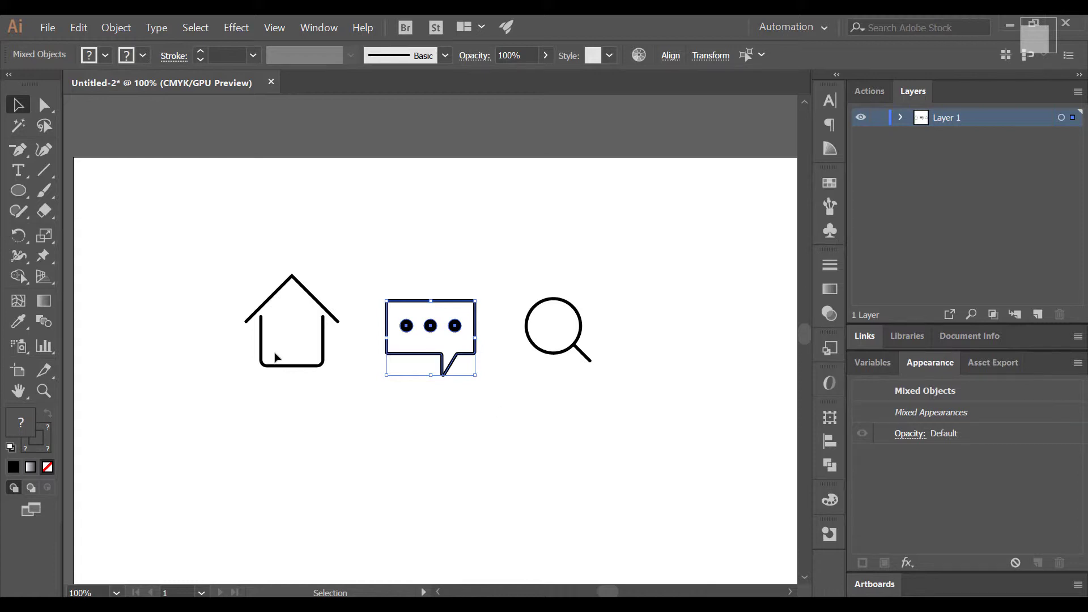
Draw a 75 px circle for the new icon and zoom in on it
click(15, 194)
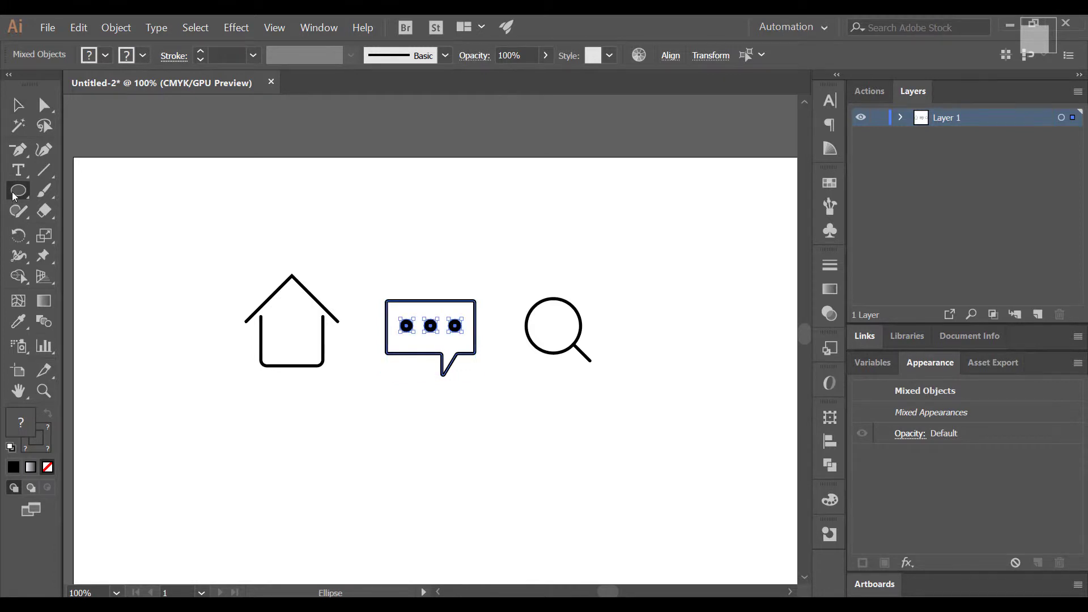
drag(314, 417, 357, 447)
key(ctrl+plus)
key(ctrl+plus)
key(ctrl+plus)
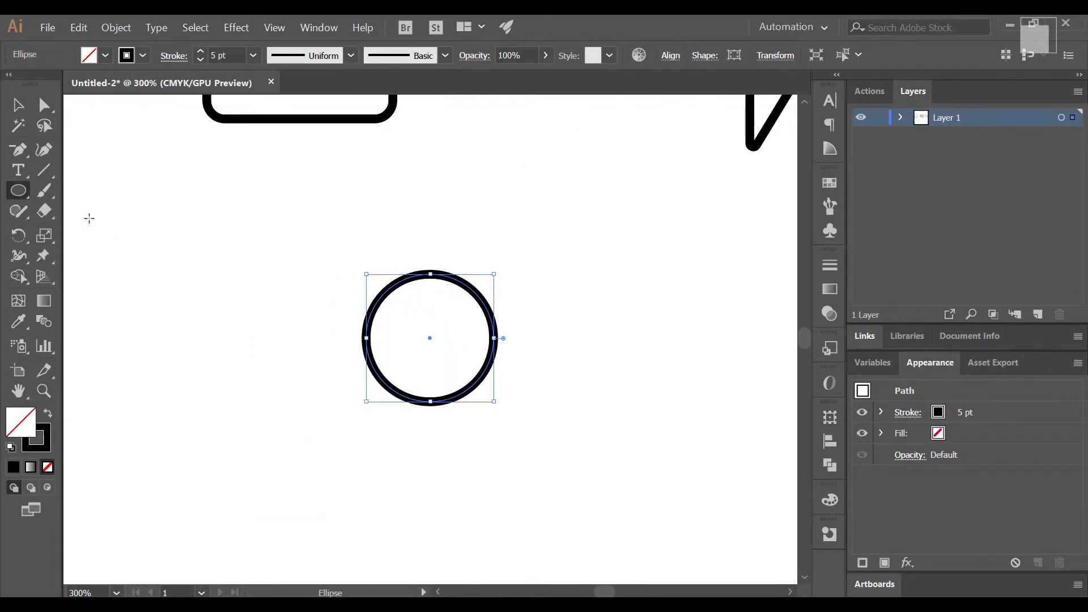
Draw a 12 pt vertical line through the circle's centre and trim both ends
click(44, 170)
drag(430, 221, 430, 449)
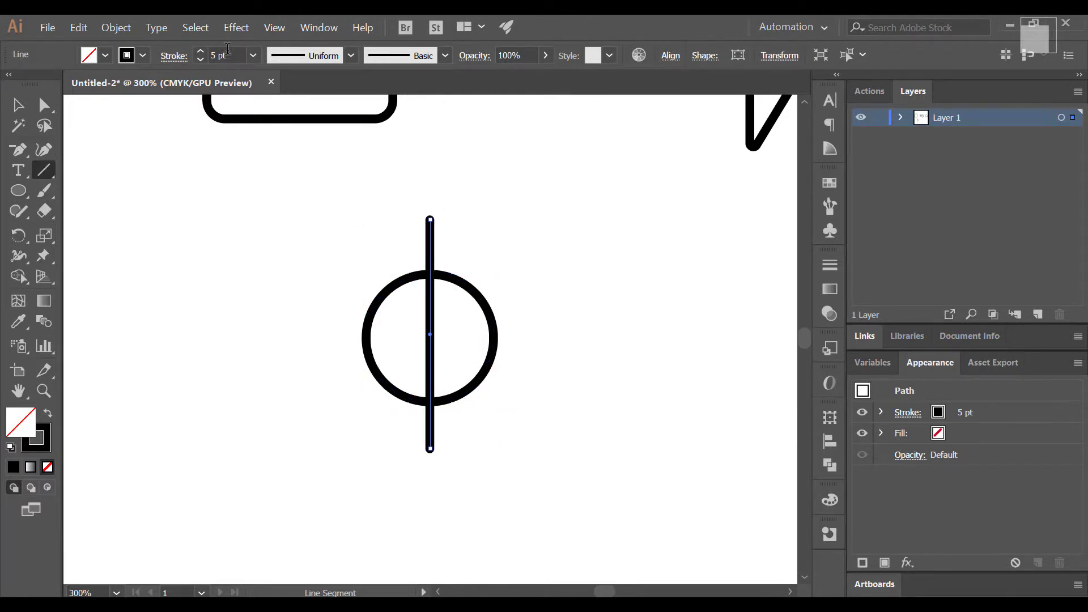
click(202, 51)
click(202, 51)
click(202, 51)
click(202, 51)
click(201, 51)
click(202, 51)
click(202, 51)
key(v)
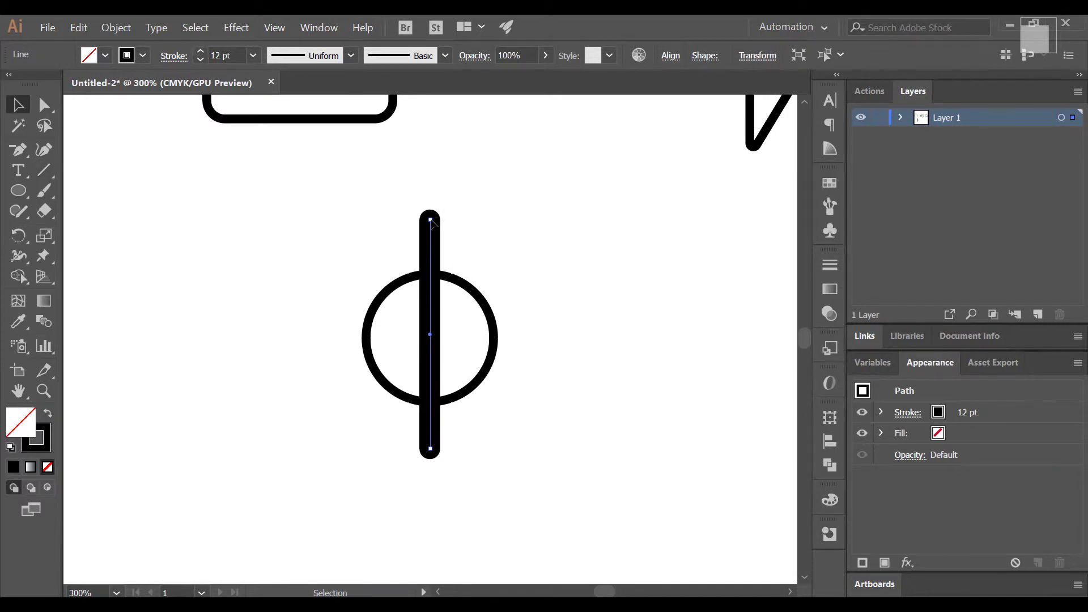
drag(431, 221, 431, 248)
drag(431, 449, 430, 444)
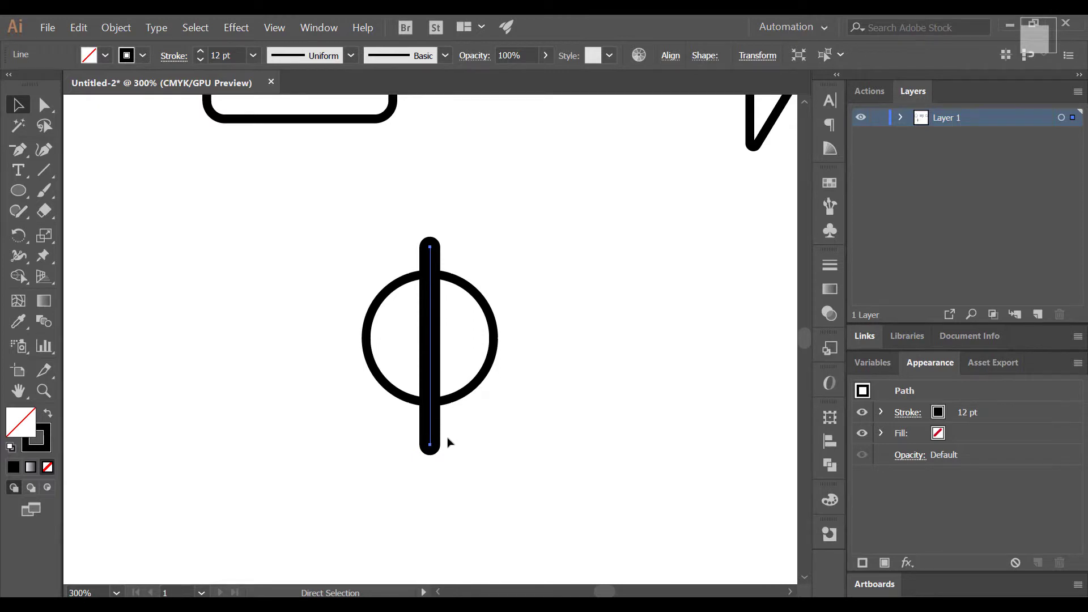
Add a 45° rotated copy of the line and repeat it with Ctrl+D for eight spokes
right_click(431, 258)
mouse_move(537, 439)
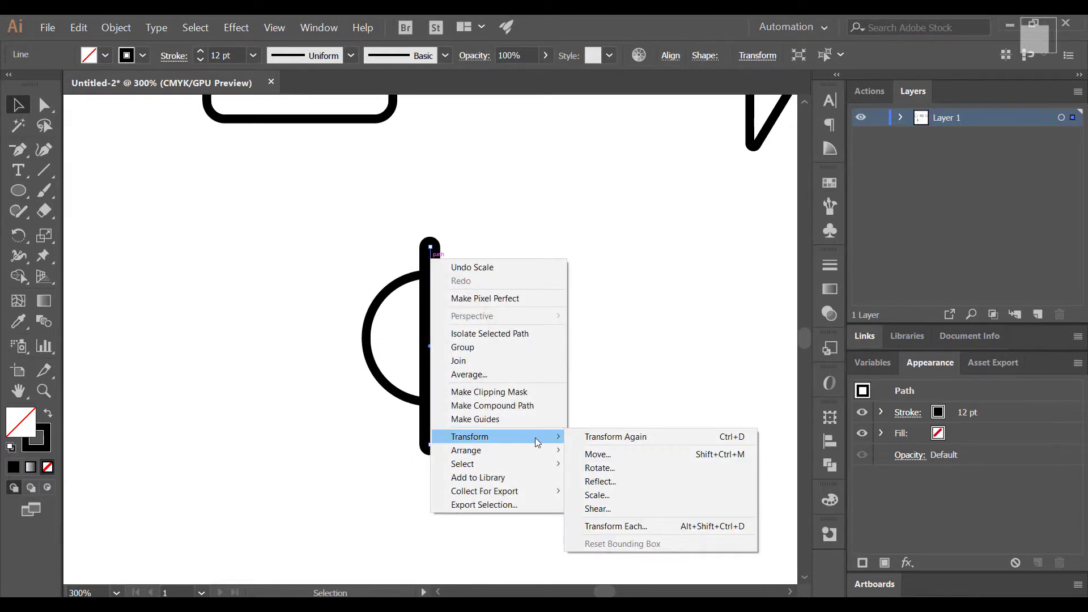
click(628, 467)
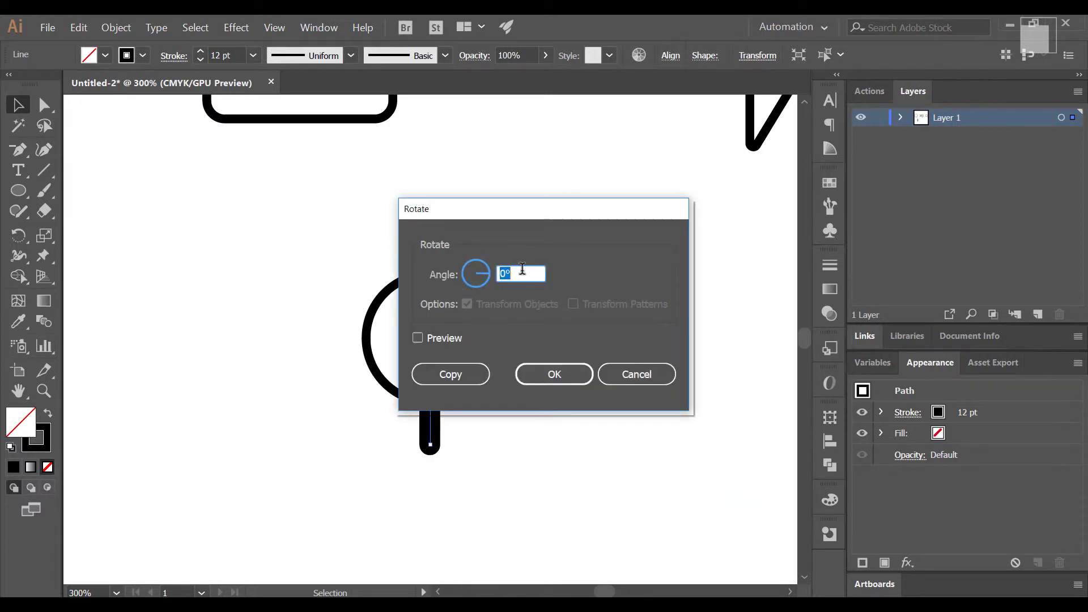
text(45)
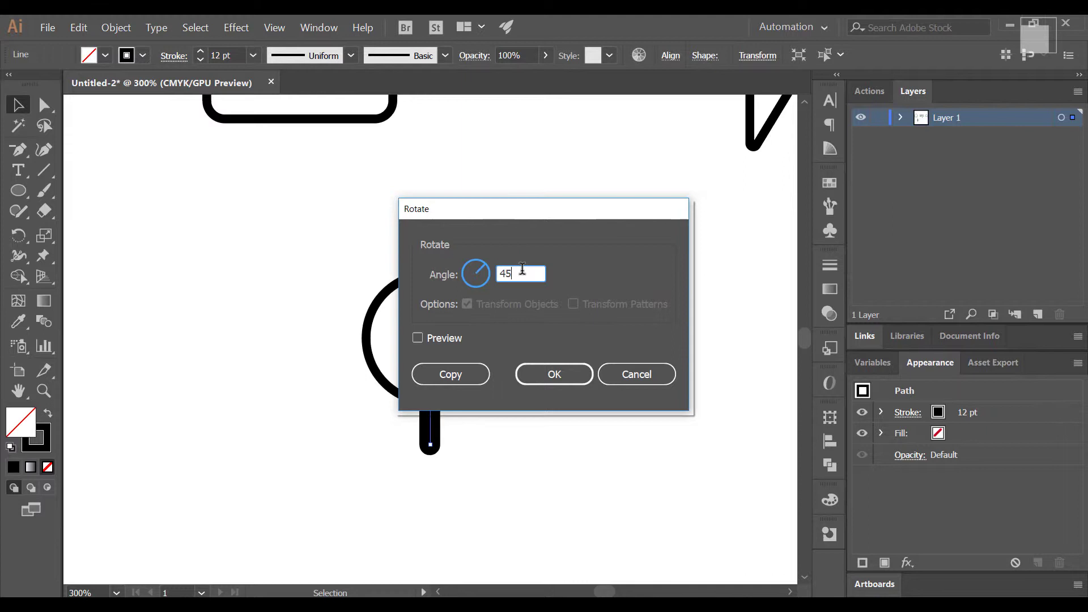
click(436, 373)
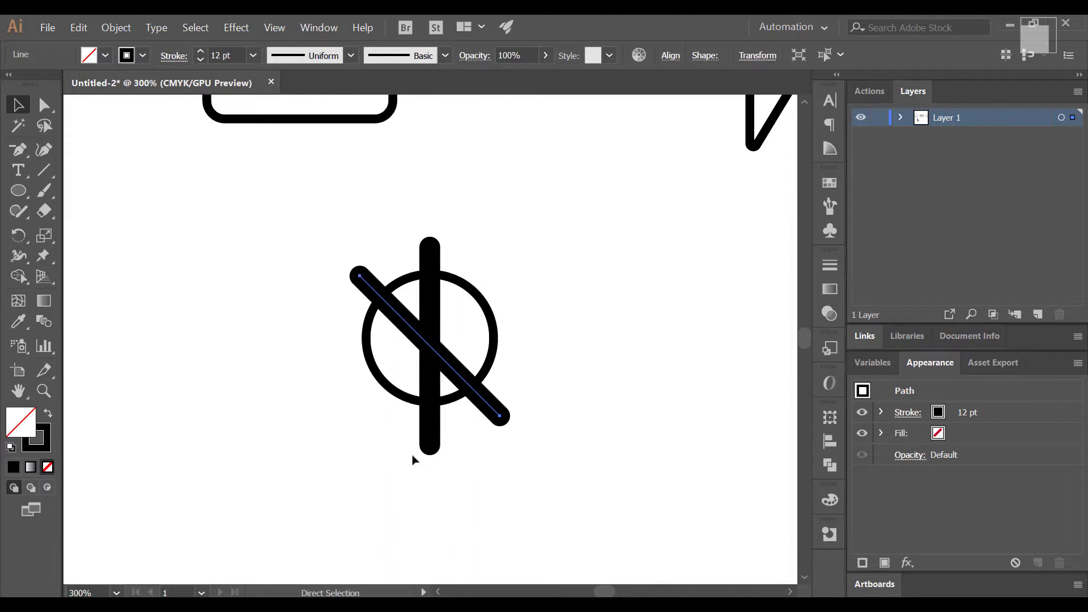
key(ctrl+d)
key(ctrl+d)
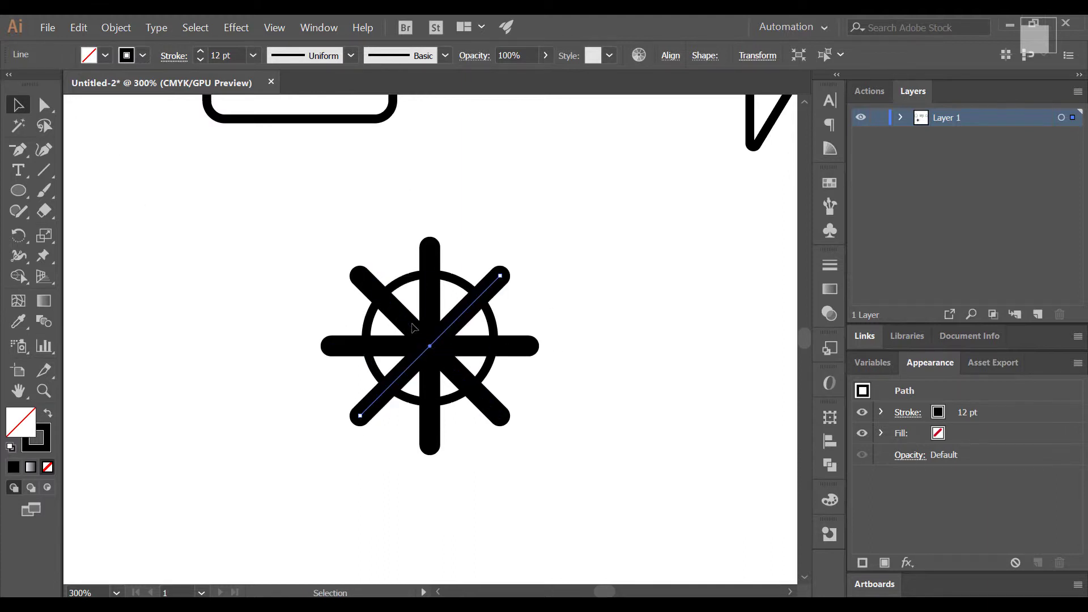
Swap the circle to a solid black fill with no stroke and enlarge it around its centre
click(458, 278)
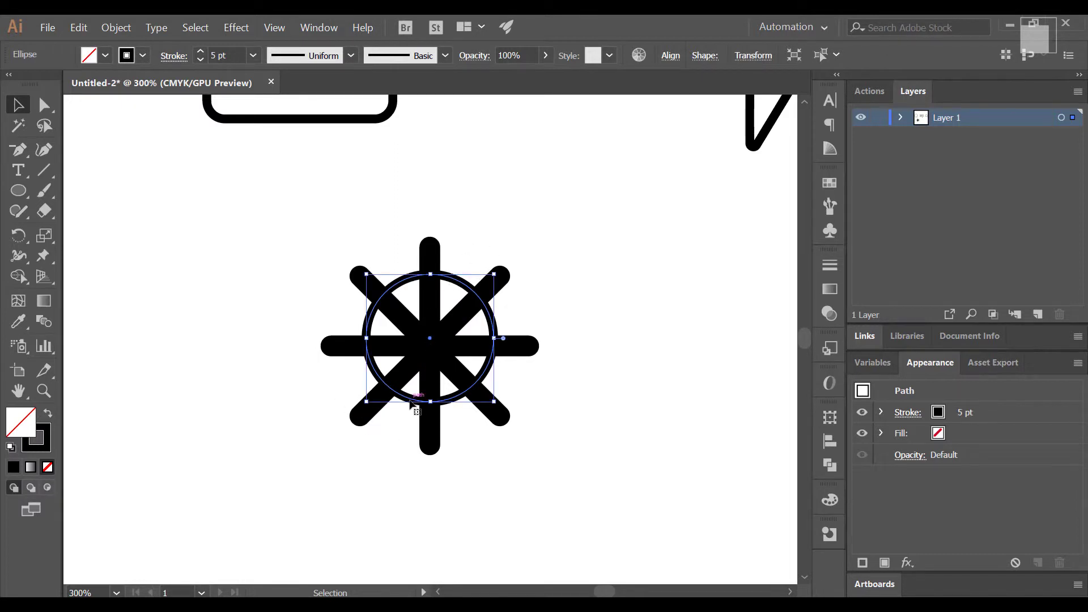
click(48, 413)
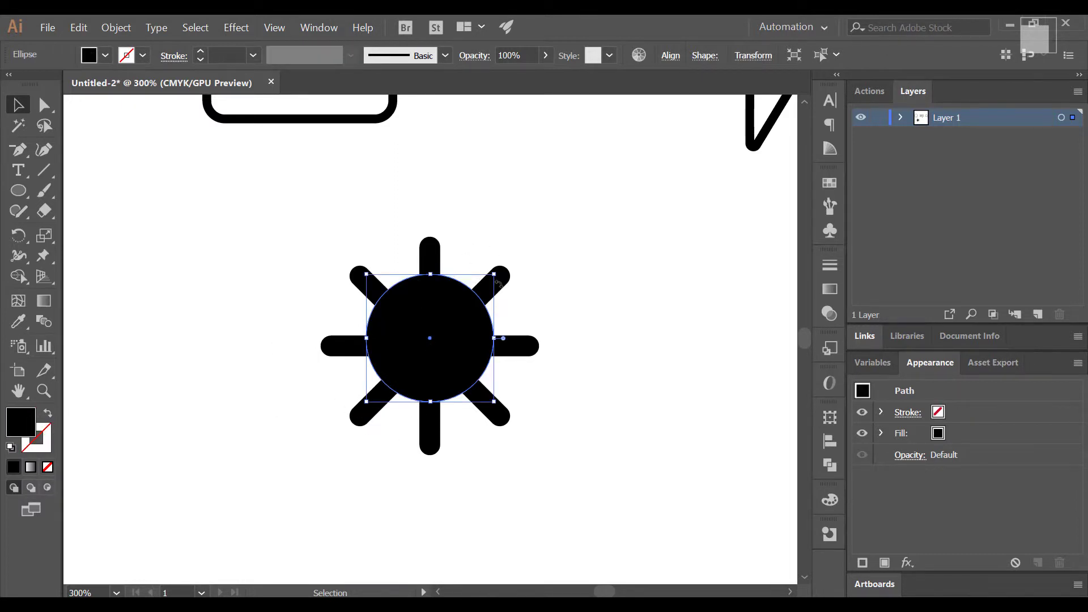
drag(495, 277, 513, 263)
Give the eight spokes a Butt Cap so their ends are flat
click(533, 235)
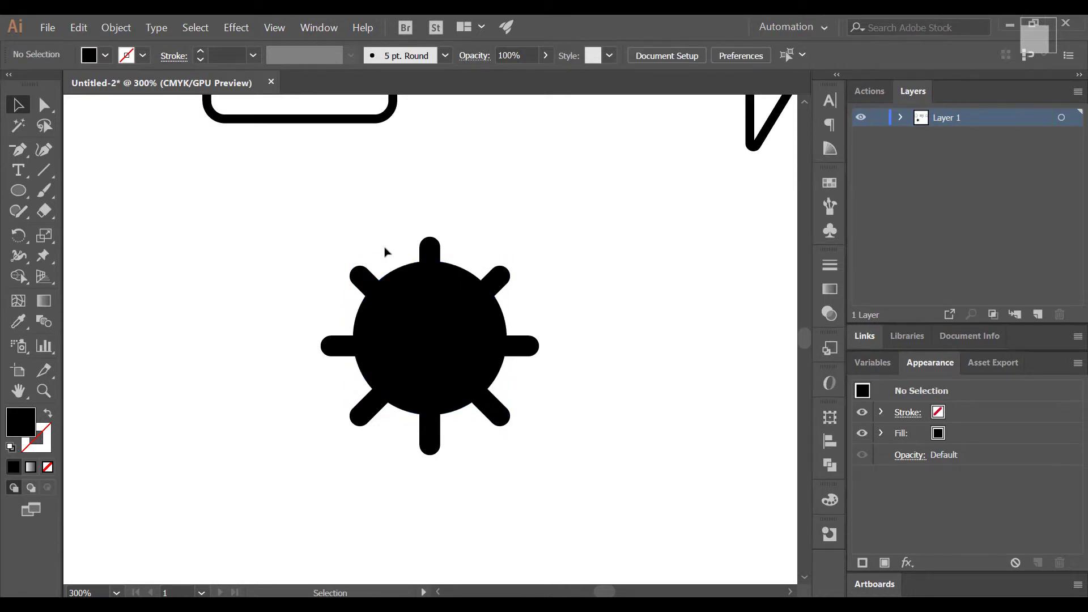
drag(317, 229, 541, 448)
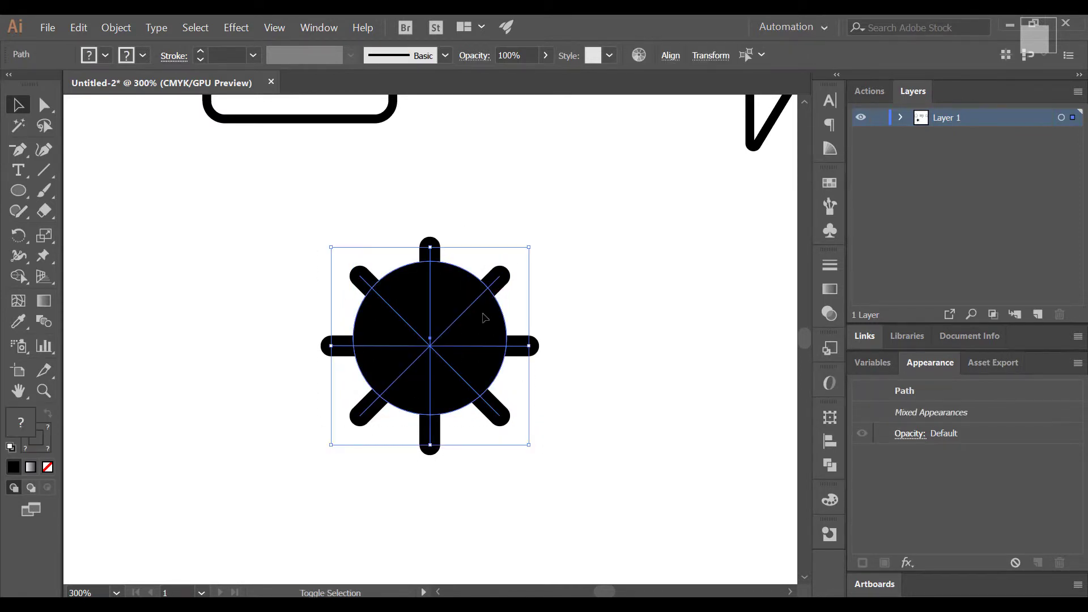
shift+click(484, 319)
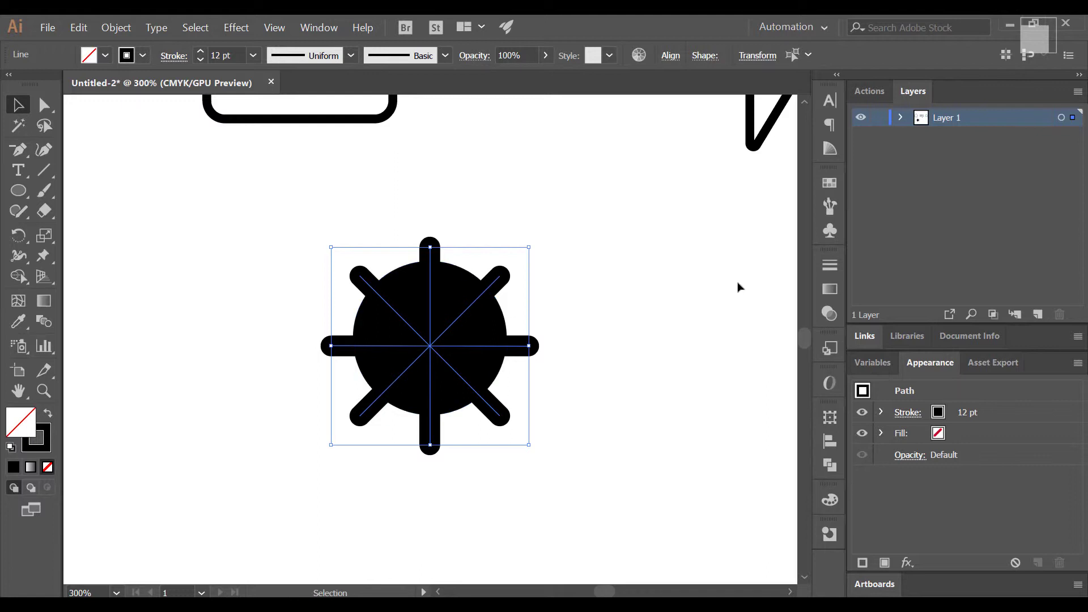
click(831, 264)
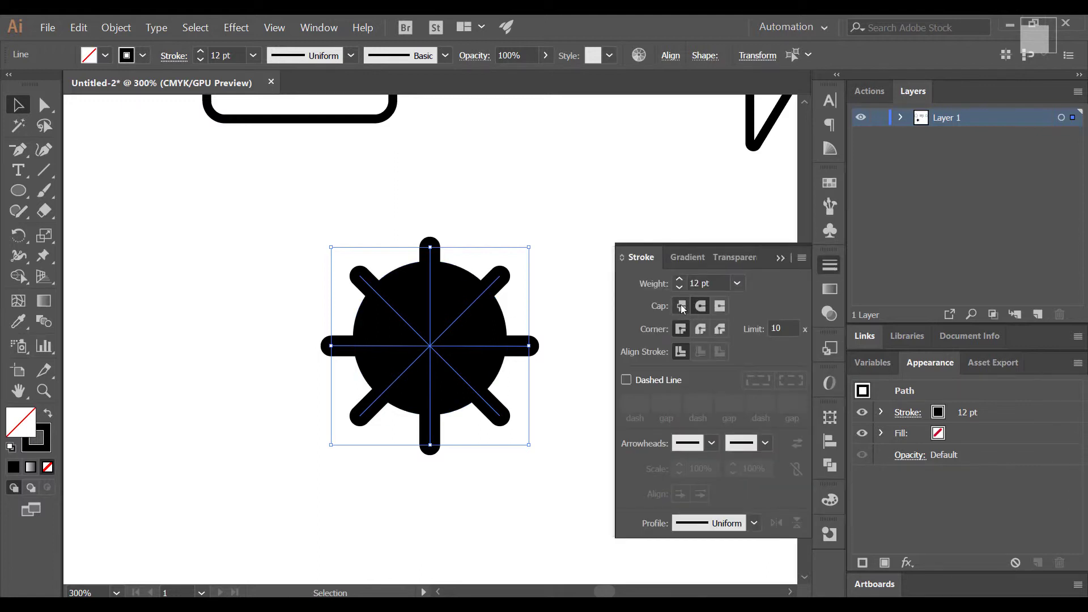
click(682, 306)
Paste a copy of the black circle in front and shrink it to 62.33 px
click(592, 207)
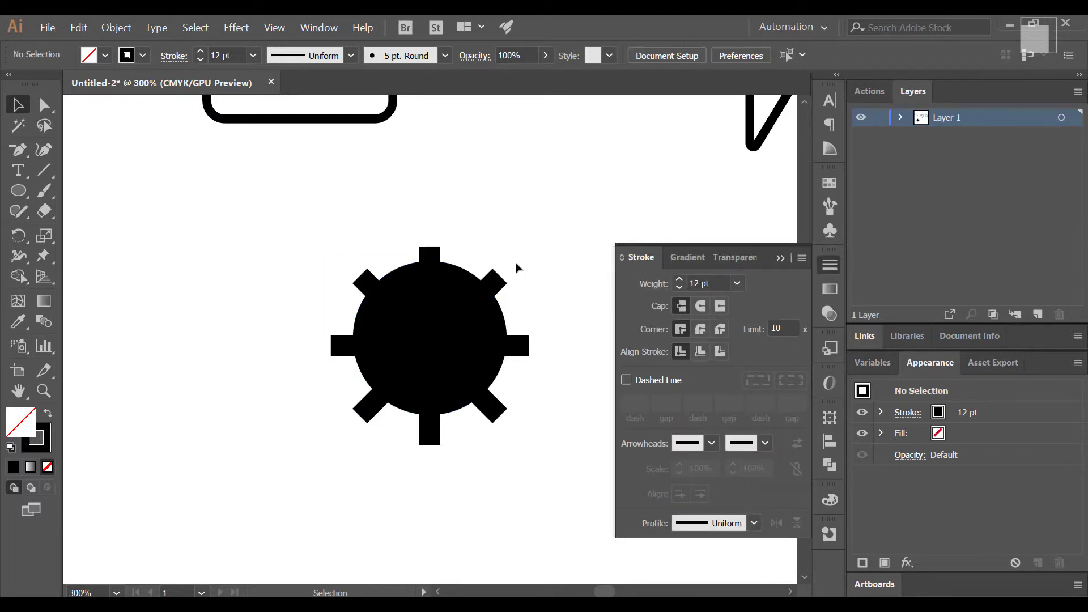
click(442, 300)
key(a)
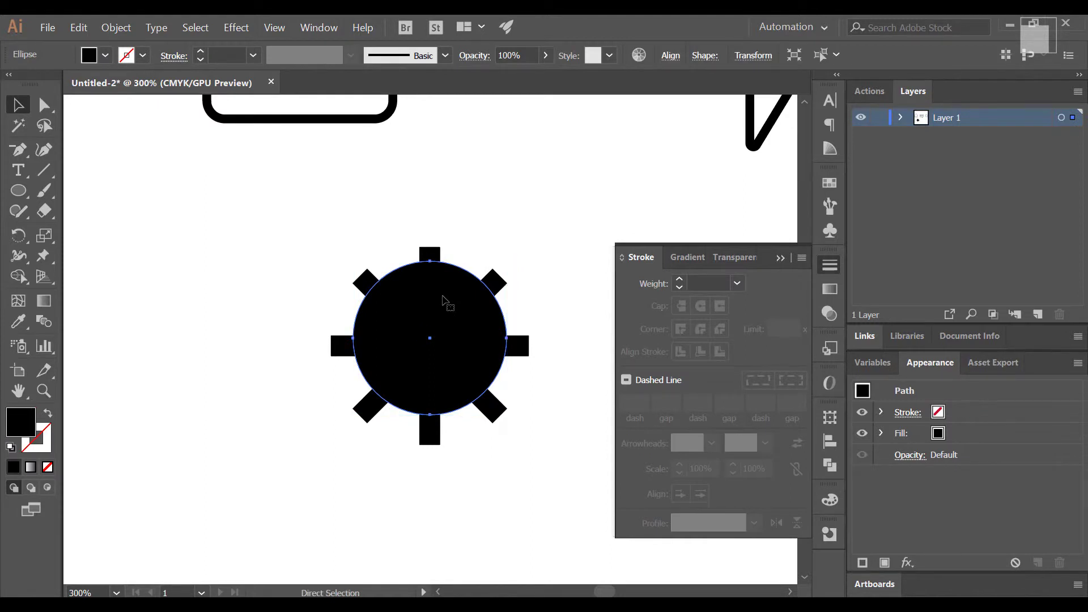
key(v)
drag(505, 261, 463, 291)
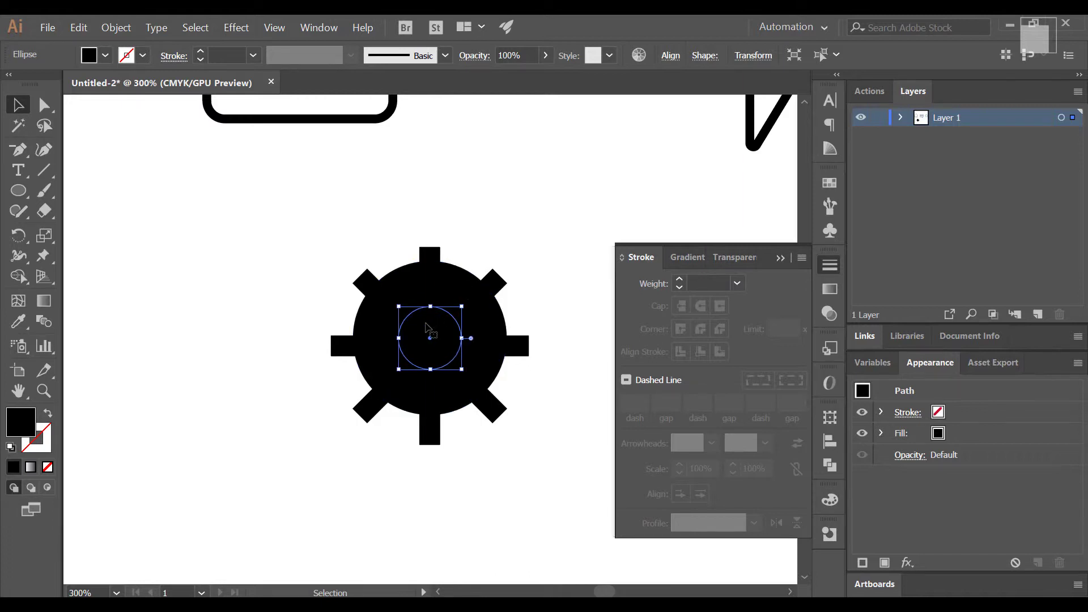
Select all the gear parts, the circles and the spokes
key(a)
key(ctrl+shift+a)
key(v)
drag(299, 249, 568, 479)
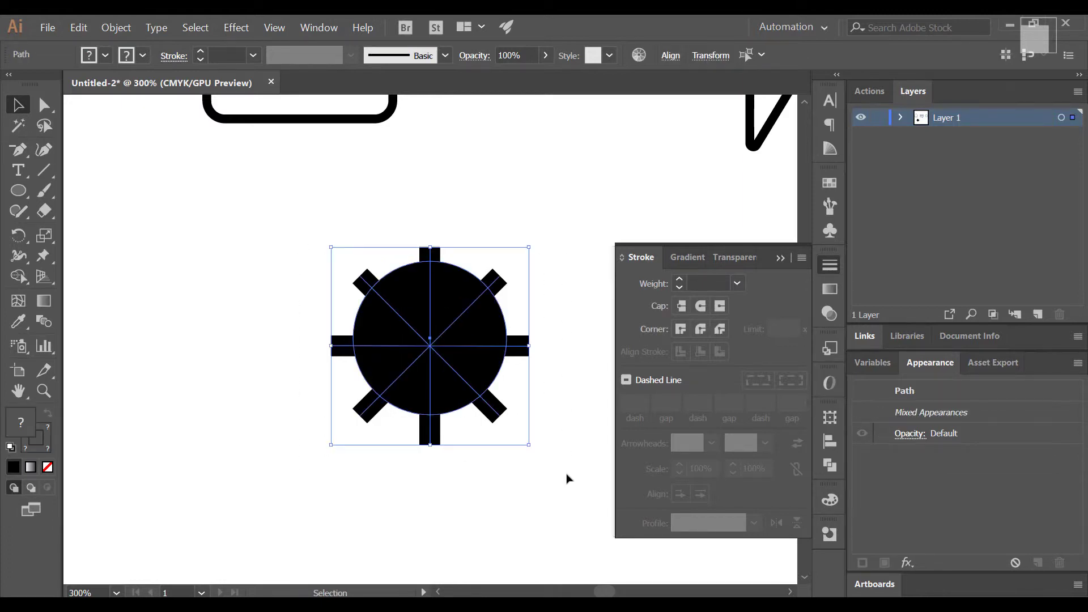
Delete the circle, leaving only the asterisk lines
click(828, 465)
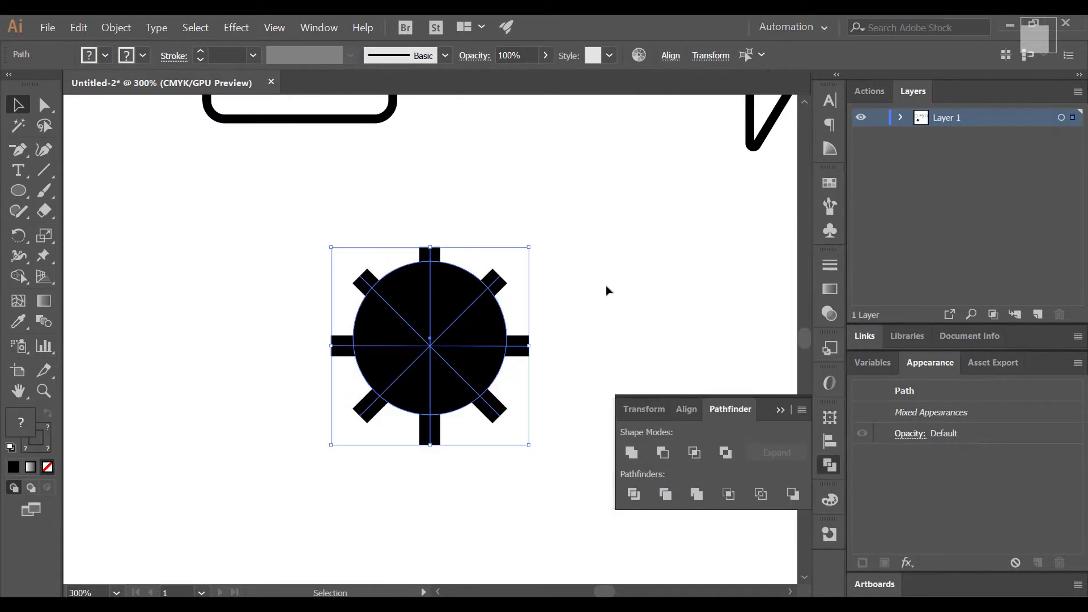
click(589, 274)
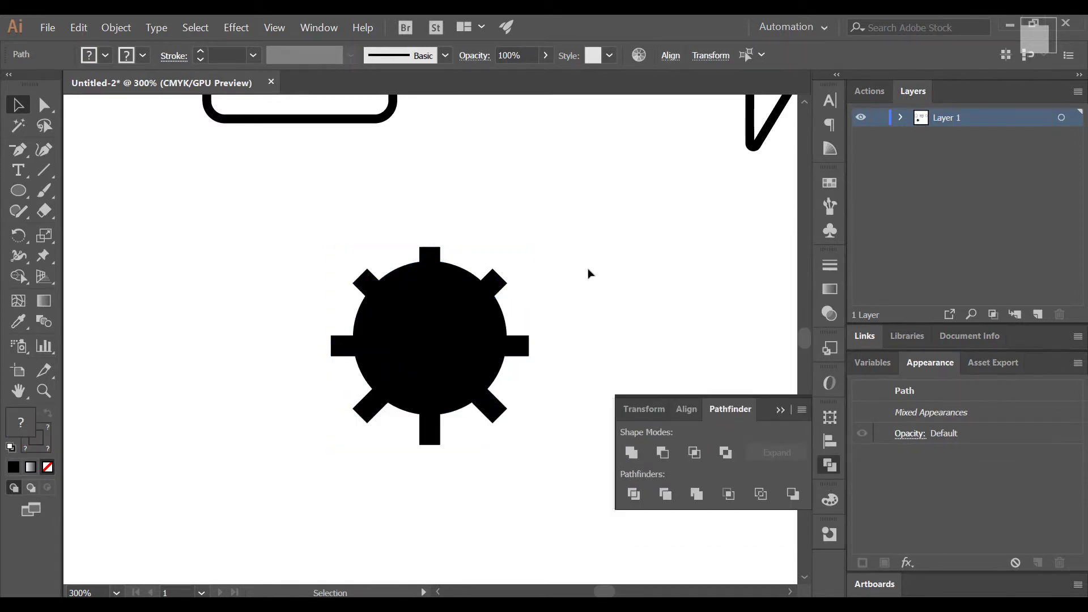
click(450, 286)
drag(318, 246, 546, 434)
click(587, 321)
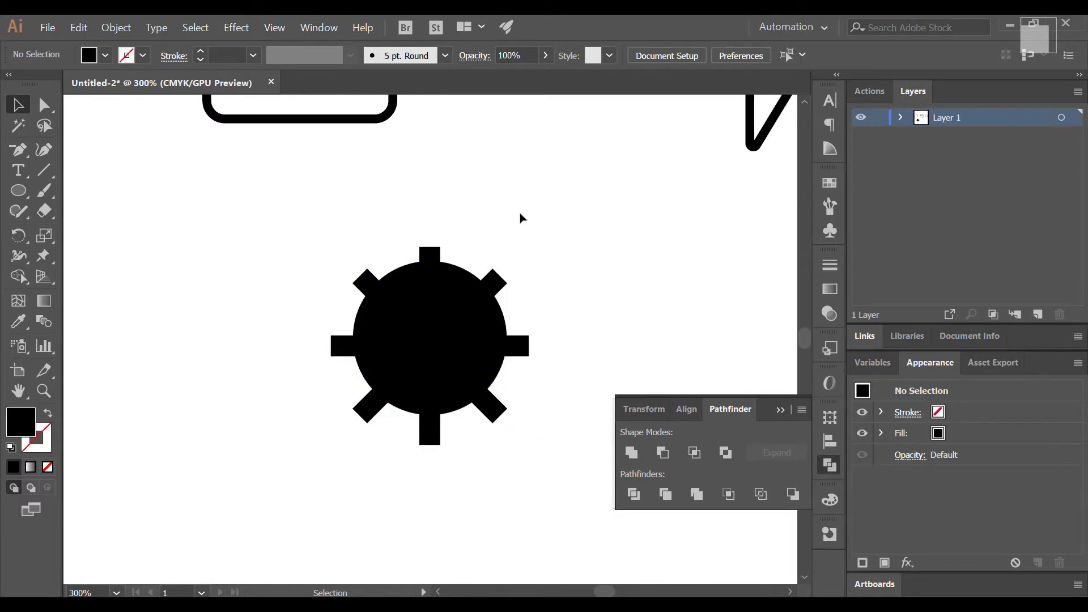
drag(522, 218, 318, 442)
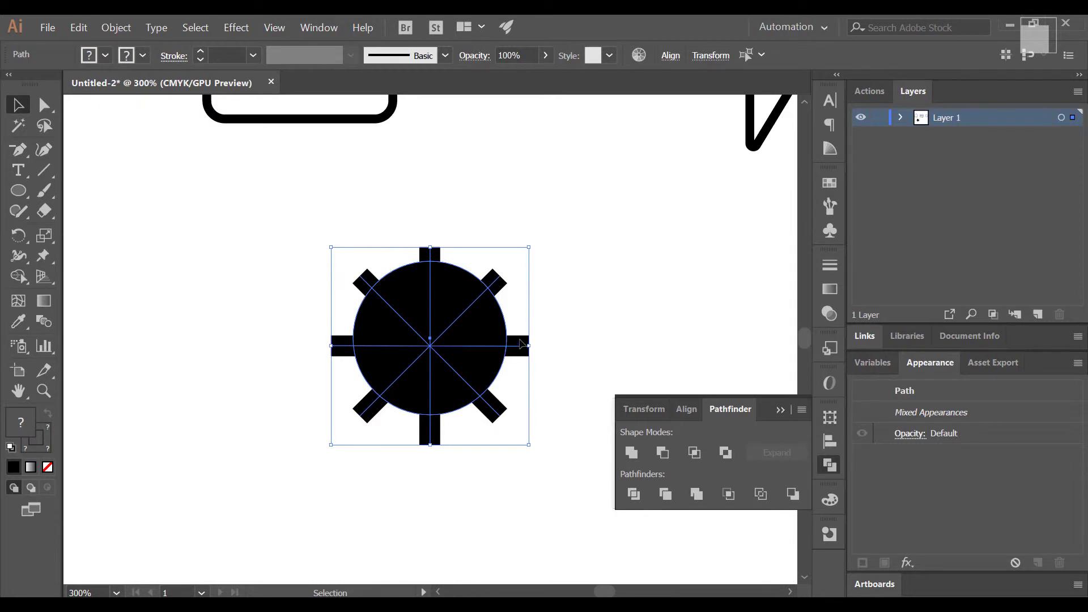
click(549, 322)
ctrl+click(462, 338)
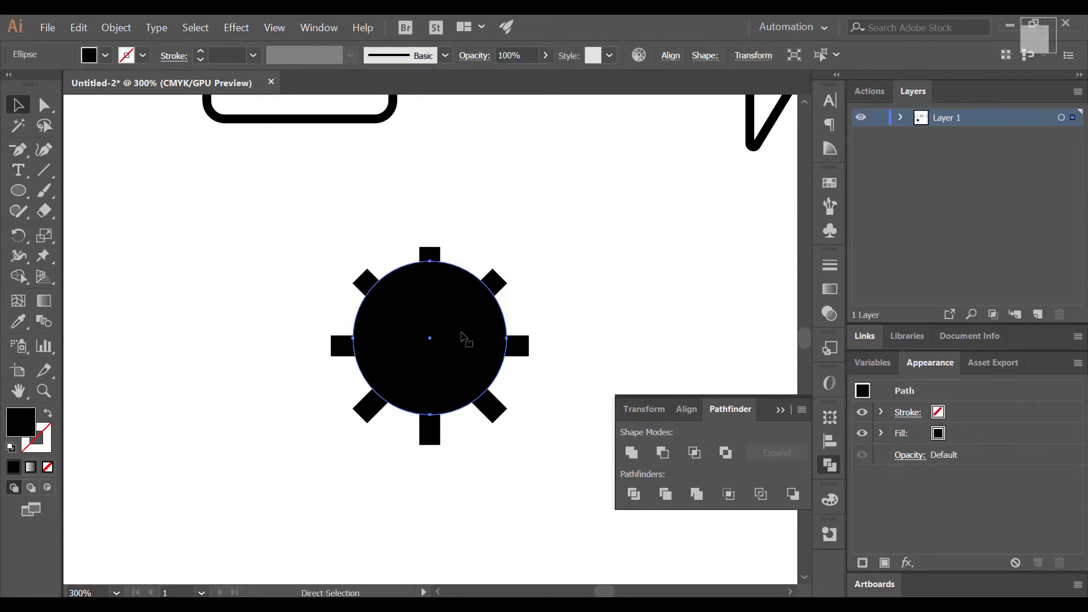
key(Delete)
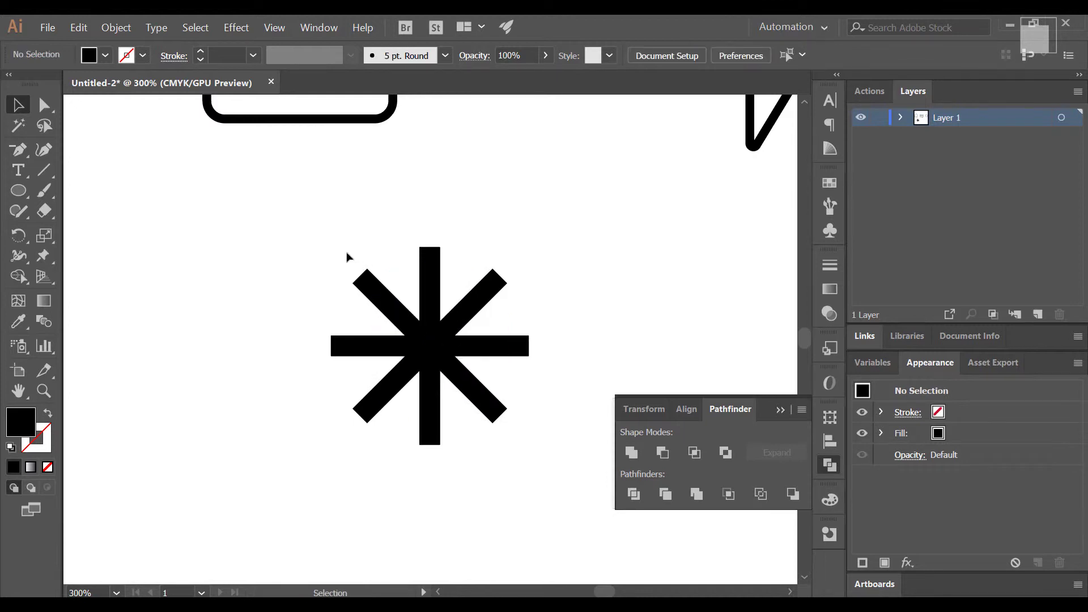
Group the asterisk lines and expand their strokes into filled shapes
drag(340, 249, 499, 454)
key(ctrl+g)
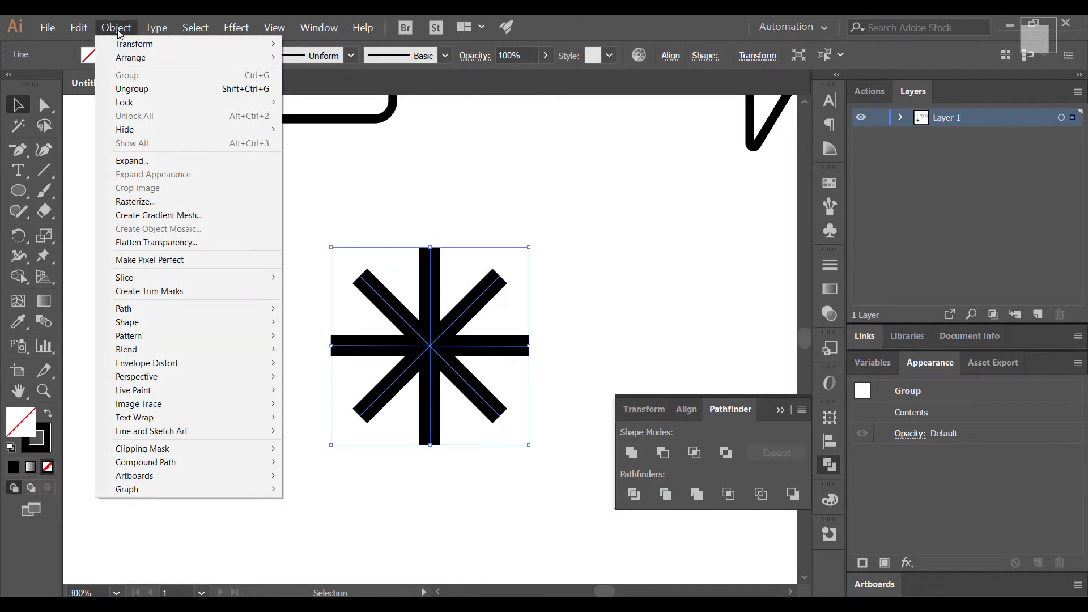
click(141, 161)
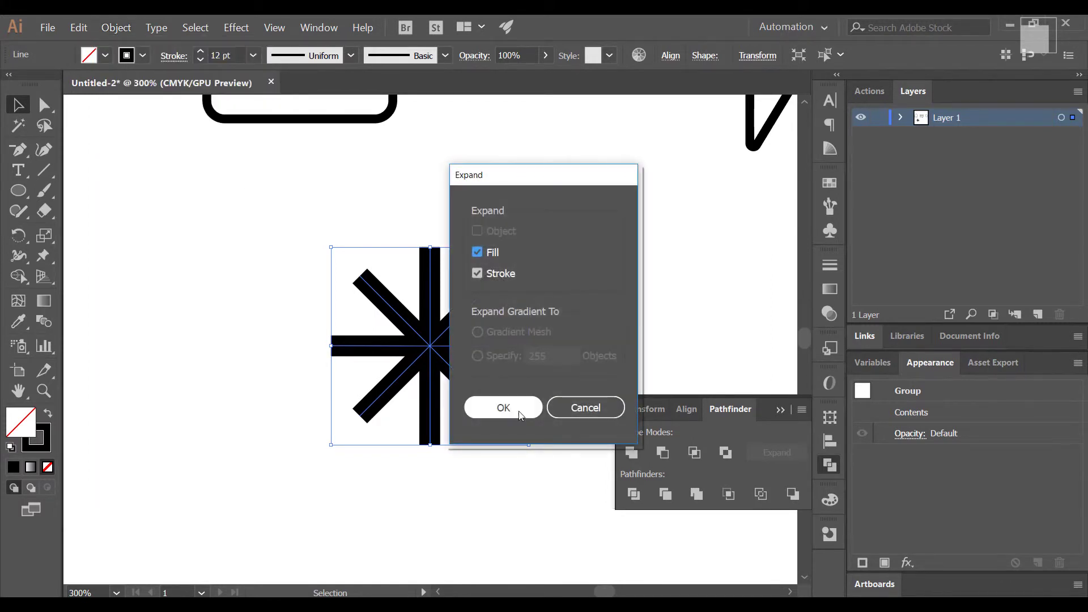
click(501, 410)
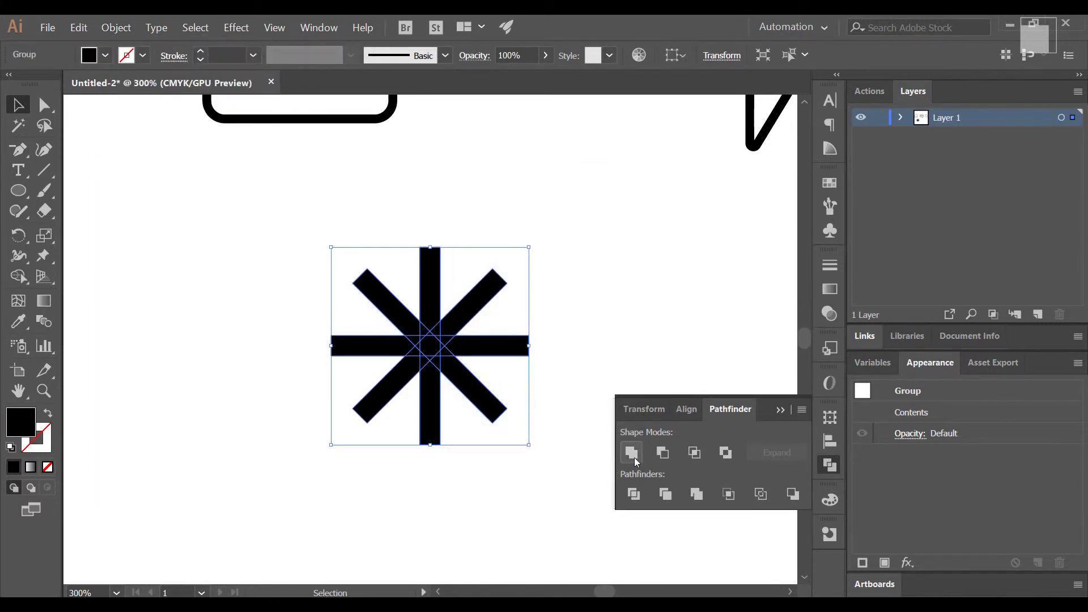
click(611, 290)
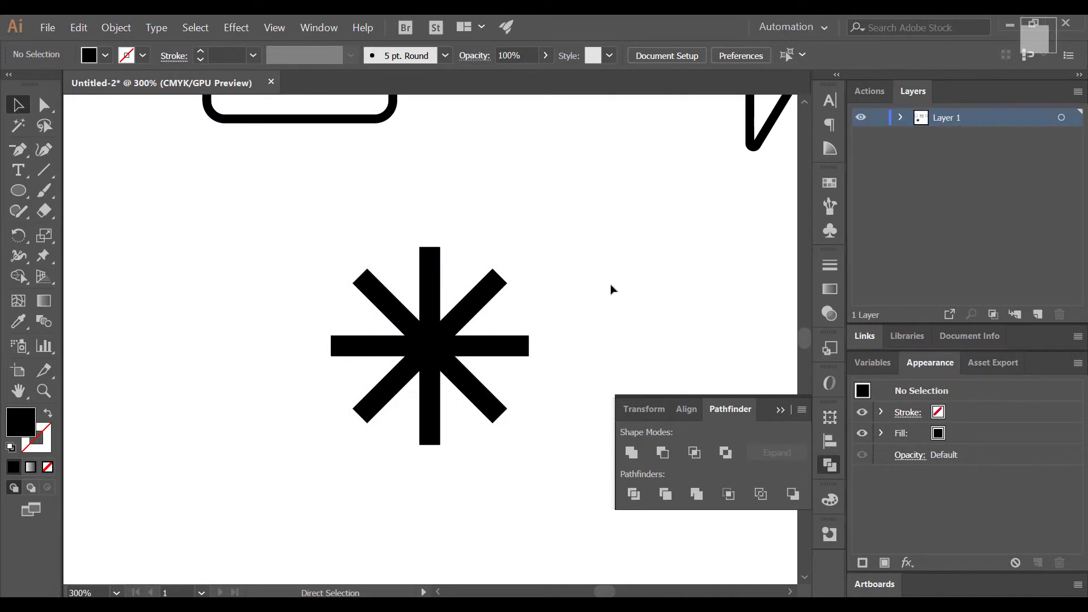
Paste the circle back in front and centre it vertically on the asterisk
key(ctrl+f)
drag(528, 227, 335, 457)
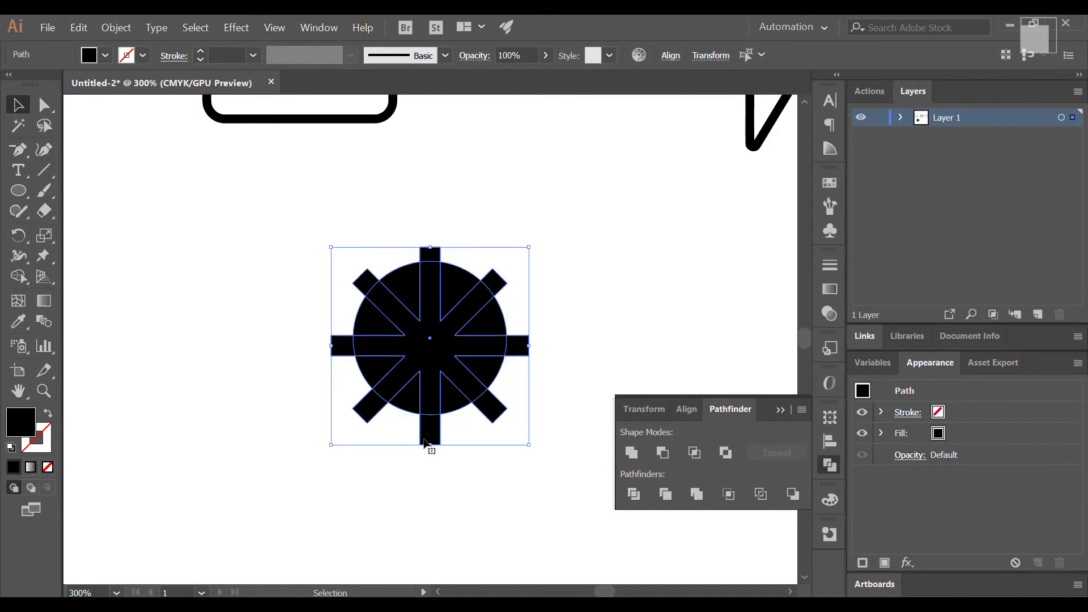
click(681, 56)
click(631, 103)
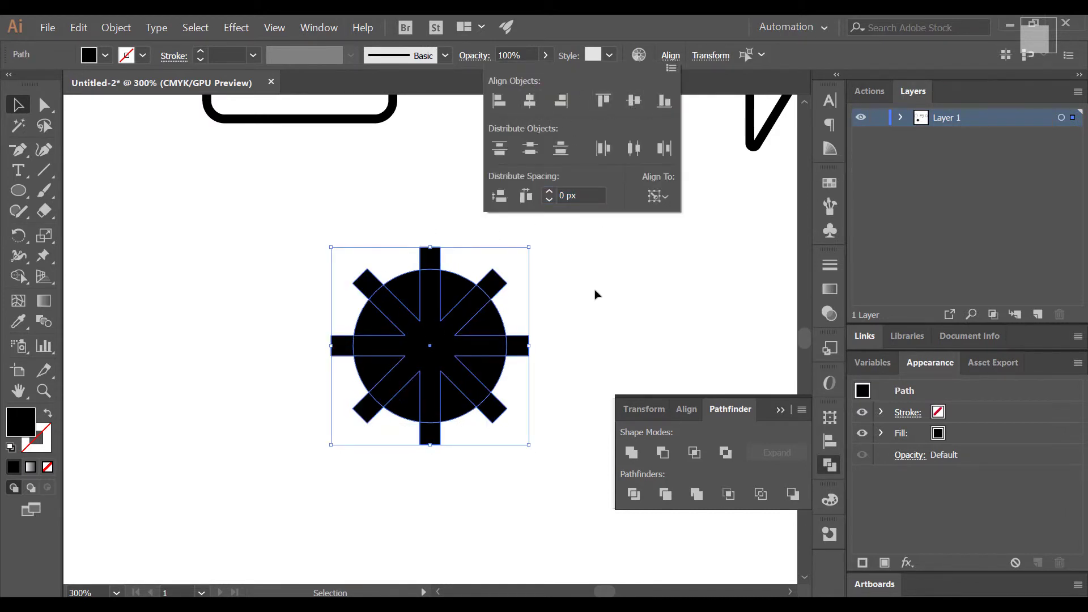
click(516, 227)
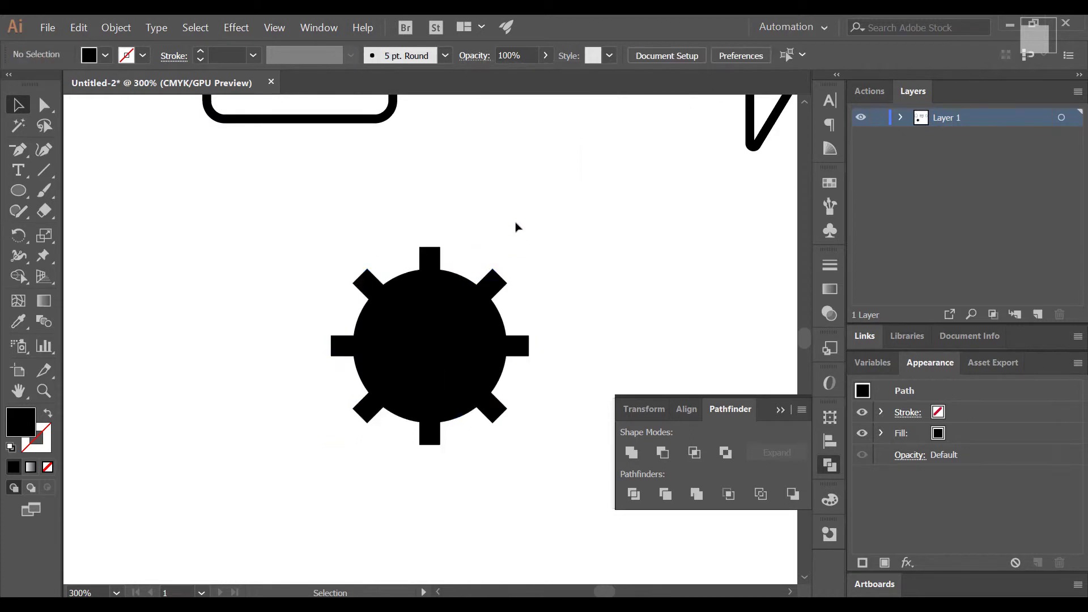
Merge the circle and asterisk into one gear with Pathfinder Unite
click(432, 350)
key(ctrl)
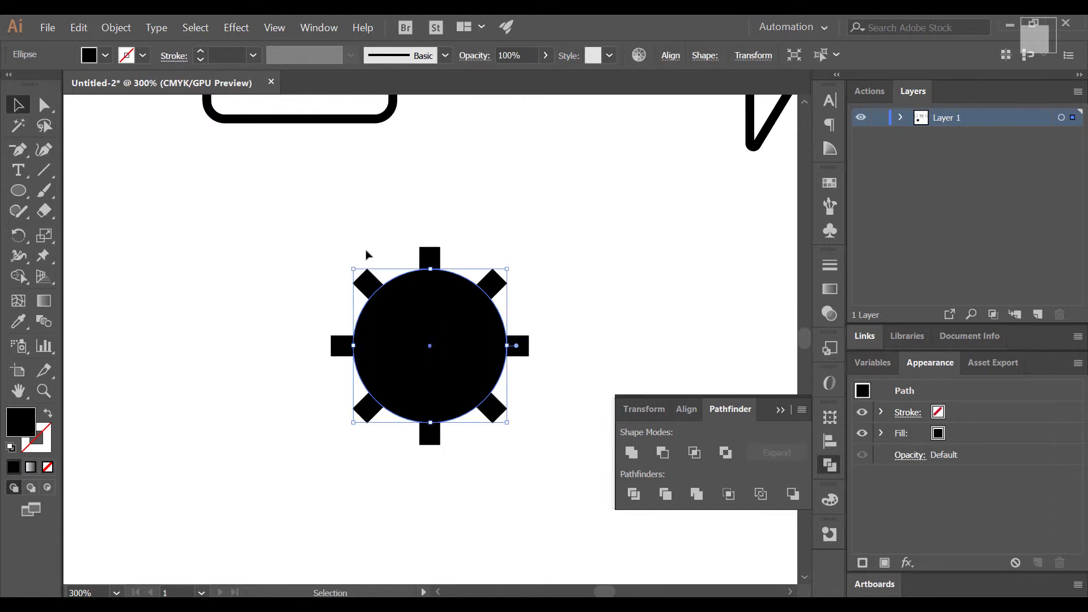
drag(340, 236, 492, 455)
click(638, 451)
click(617, 302)
Shrink the centre circle copy to about 42 px and Exclude it to cut a hole
click(492, 317)
drag(505, 269, 470, 300)
drag(323, 232, 545, 479)
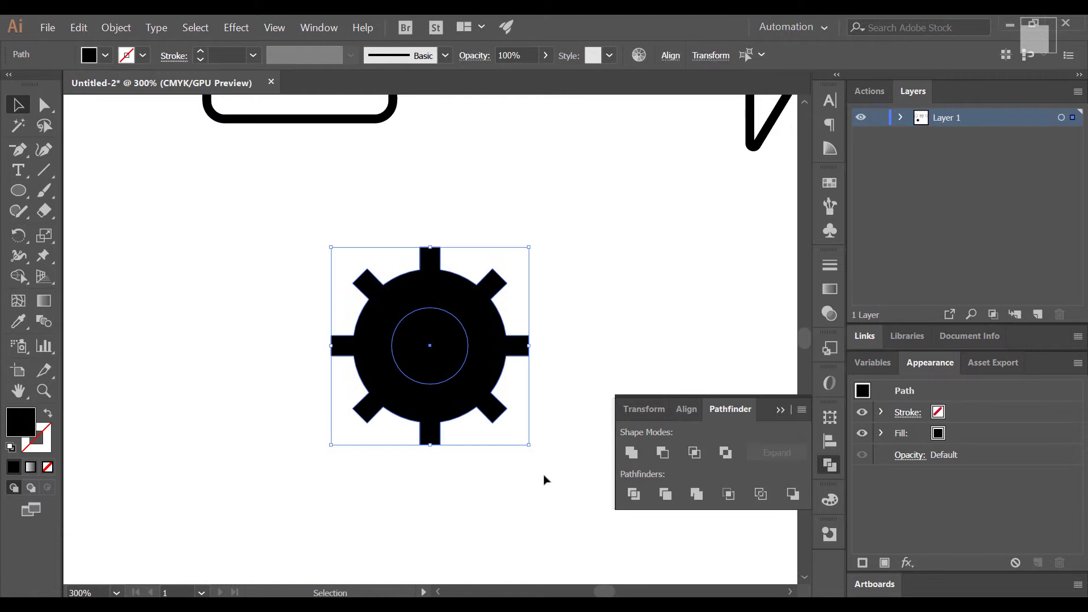
click(725, 453)
click(576, 267)
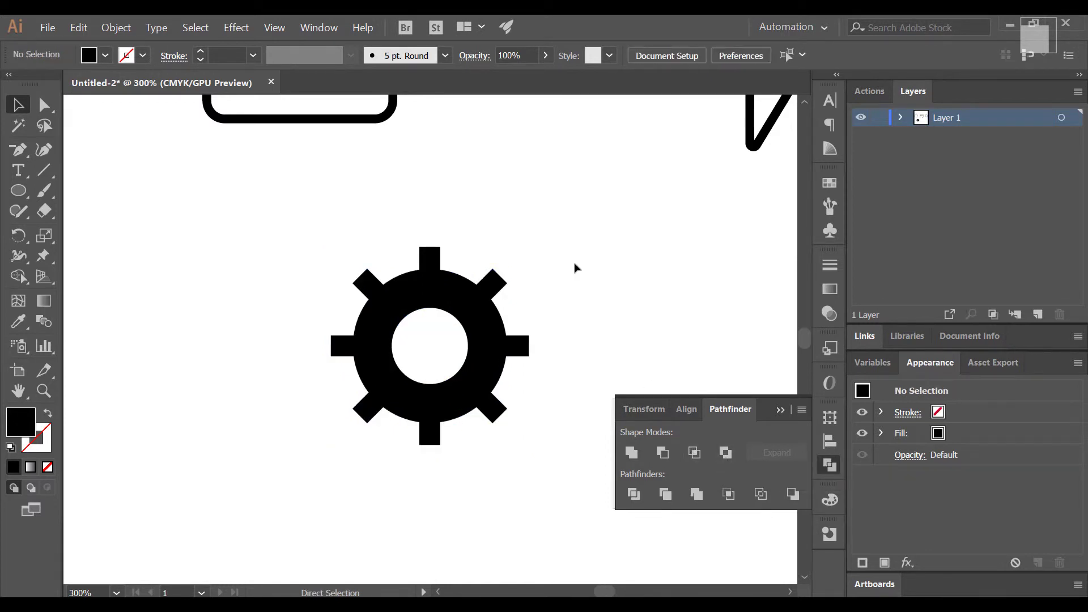
key(ctrl+1)
Drag a copy of the gear up and right, then shrink it to about 84 px
key(ctrl+=)
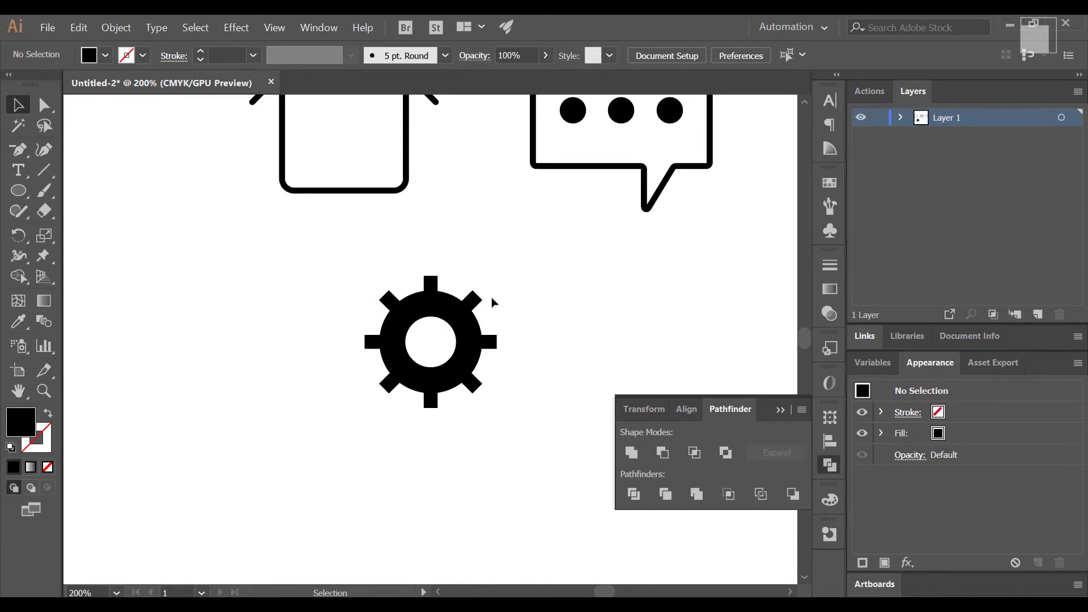
click(454, 323)
drag(453, 322, 581, 286)
drag(620, 375, 549, 309)
Make the small gear an outline with a 5 pt stroke instead of a solid fill
click(47, 417)
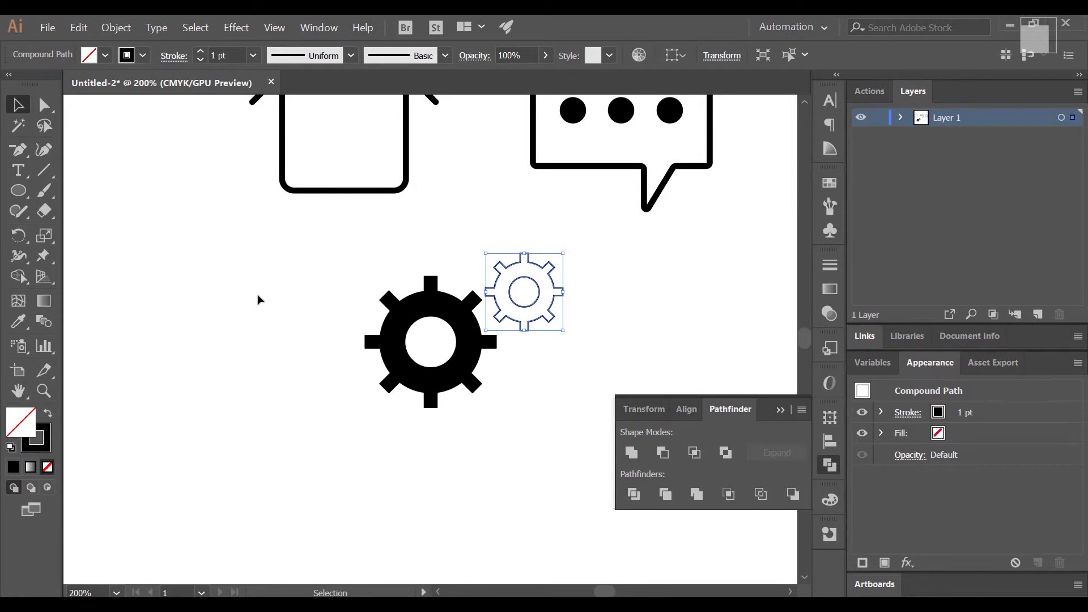
click(202, 51)
click(201, 50)
click(201, 50)
click(201, 51)
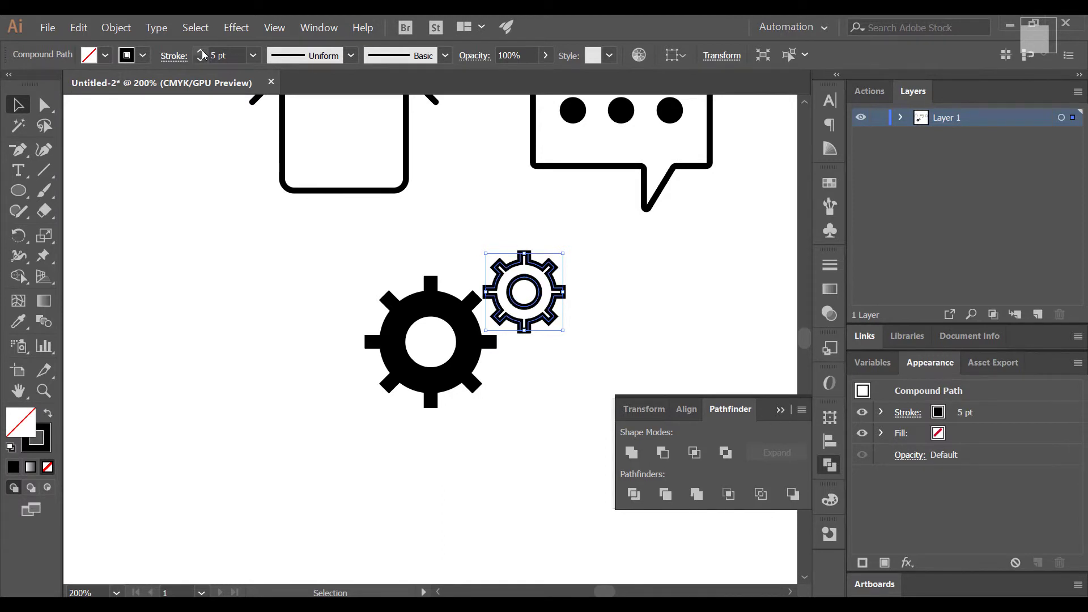
click(437, 223)
Enlarge both gears together and nudge the small gear up slightly
drag(412, 255, 564, 452)
key(ctrl+minus)
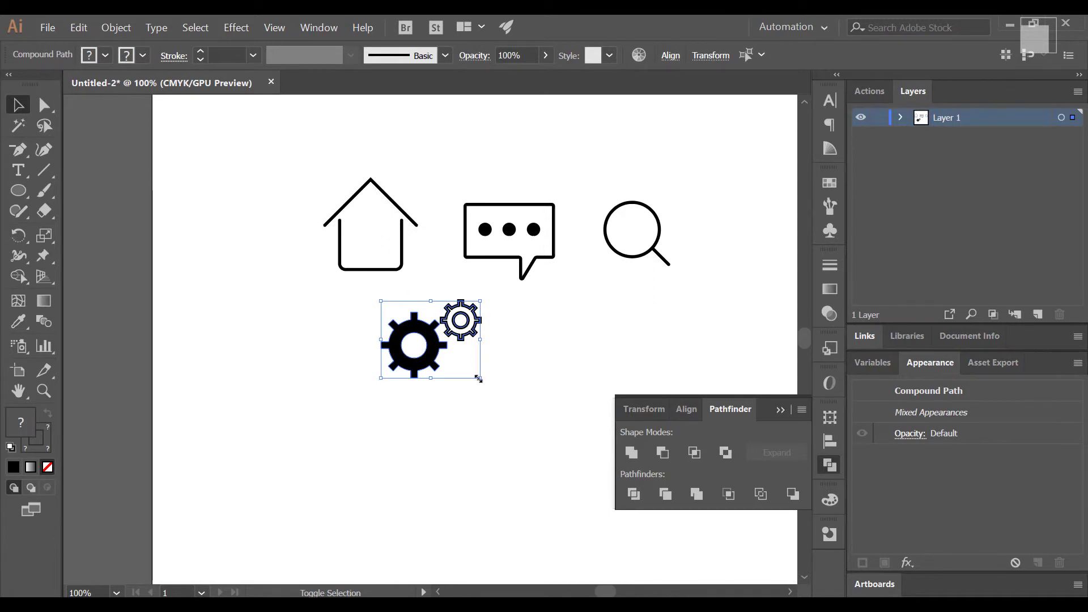
drag(480, 378, 499, 392)
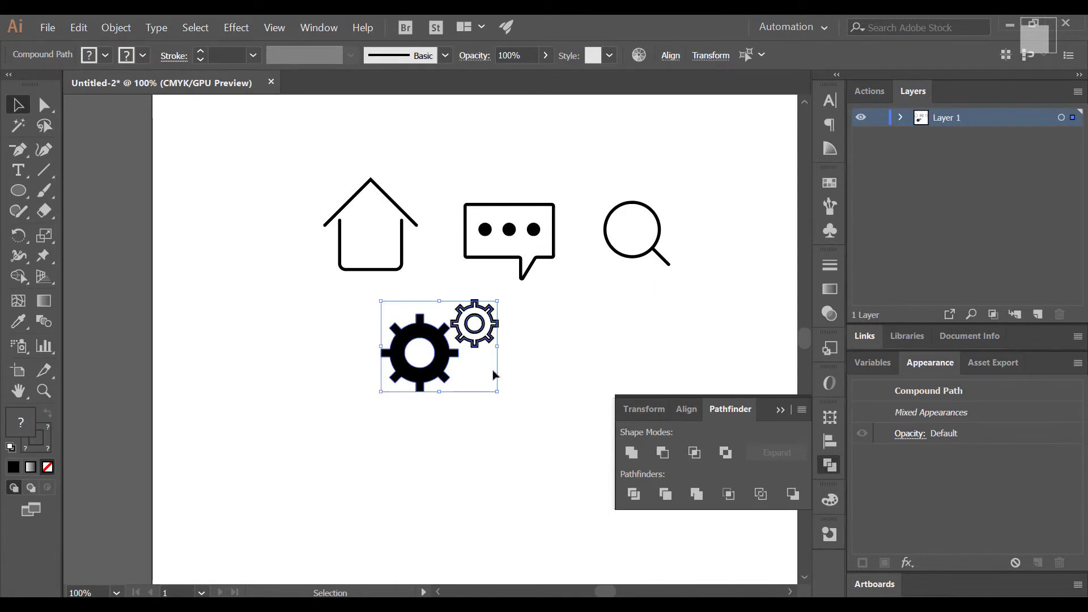
click(516, 342)
drag(482, 330, 481, 324)
click(524, 328)
Release the compound paths, group both gears, and move the group beneath the speech bubble
drag(518, 293, 376, 395)
key(ctrl+alt+shift+8)
key(ctrl+g)
drag(441, 367, 506, 408)
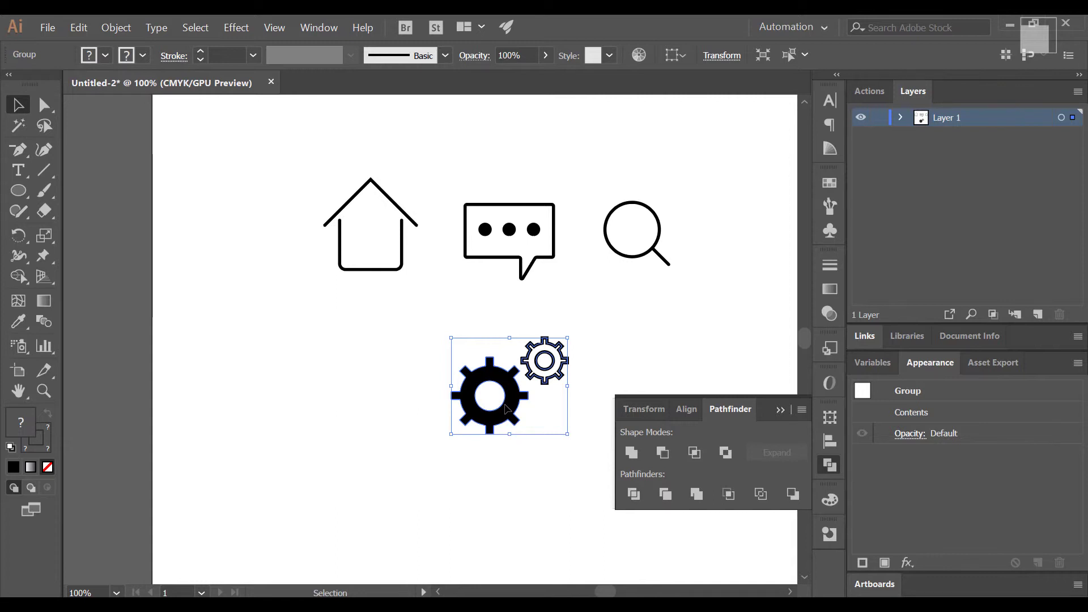
drag(425, 325, 652, 547)
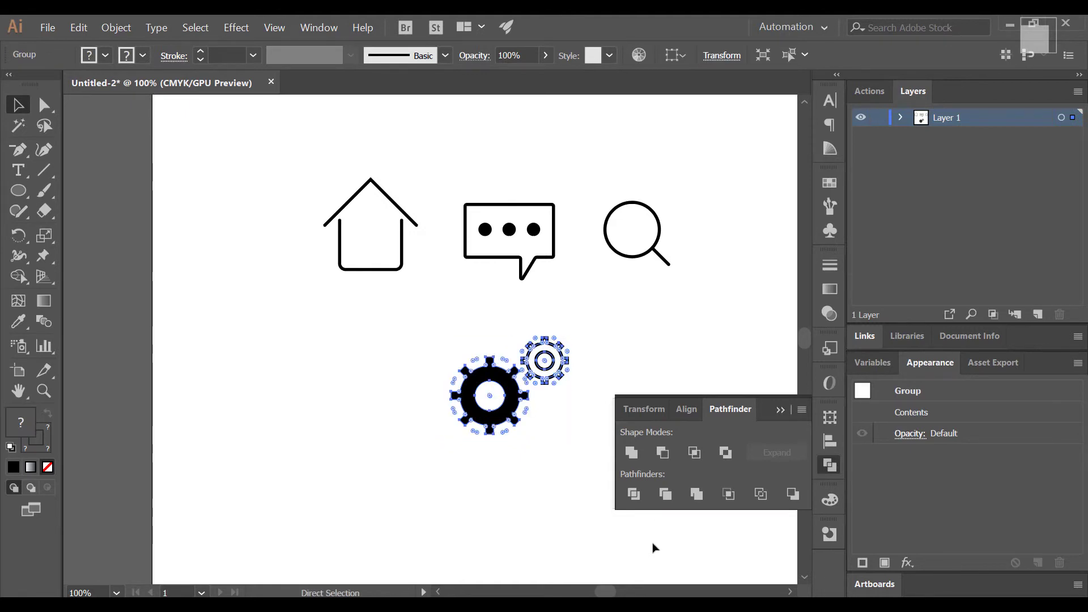
Paste the gear group into a new blank document
key(ctrl+n)
key(Return)
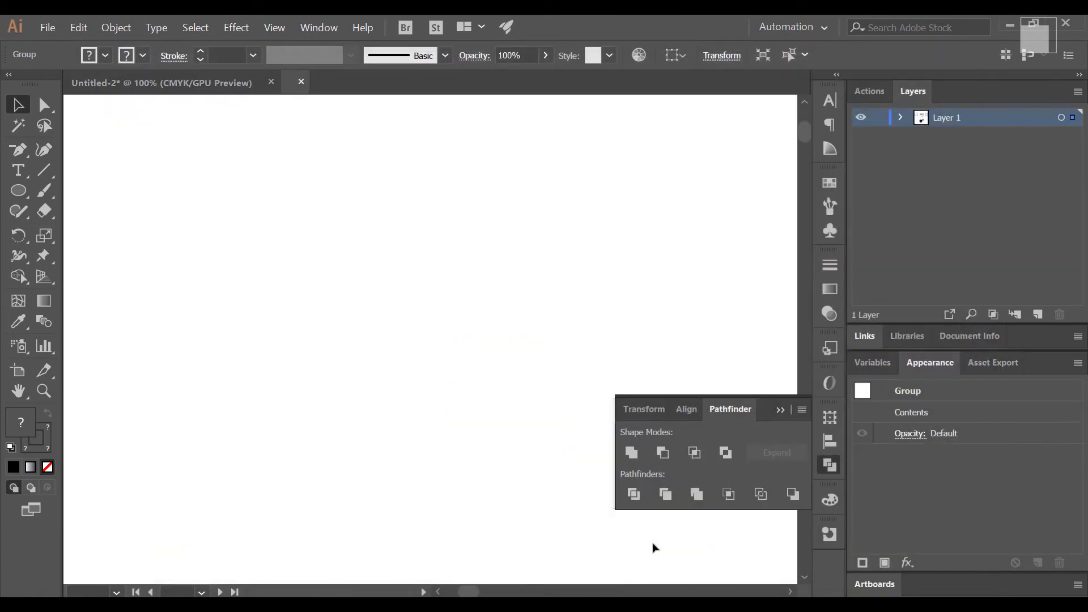
key(ctrl+v)
click(512, 382)
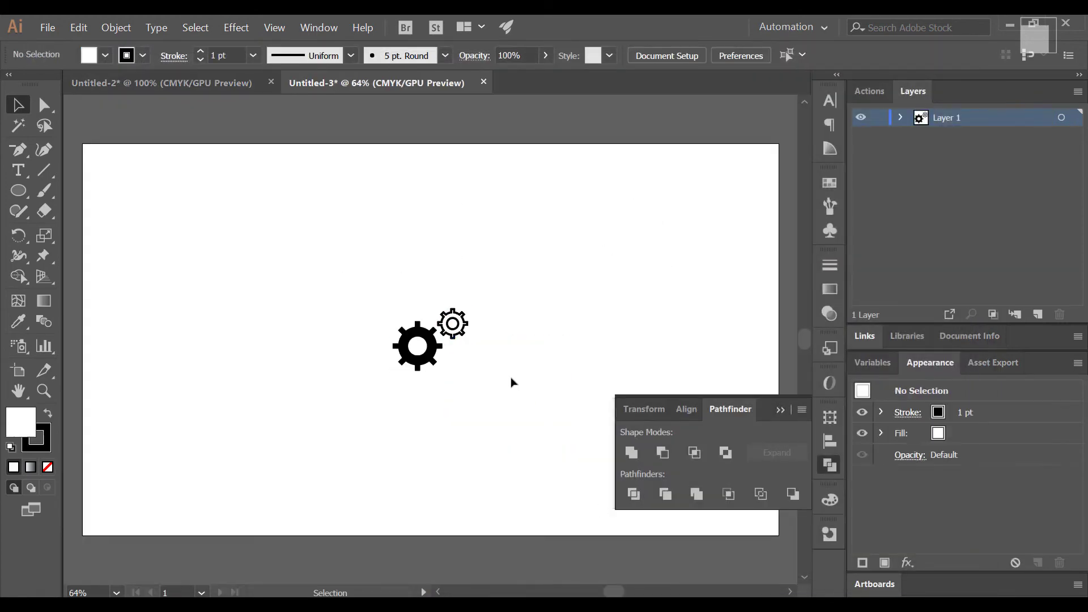
drag(349, 296, 554, 477)
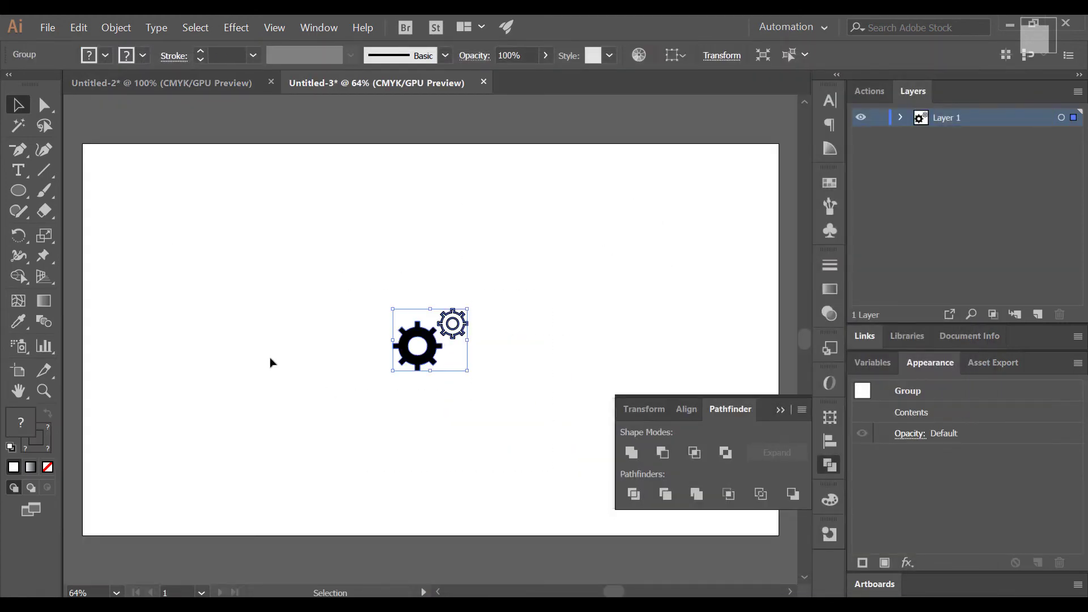
In the Export dialog, paste the Youtube Illustrator folder path as the export location
click(47, 26)
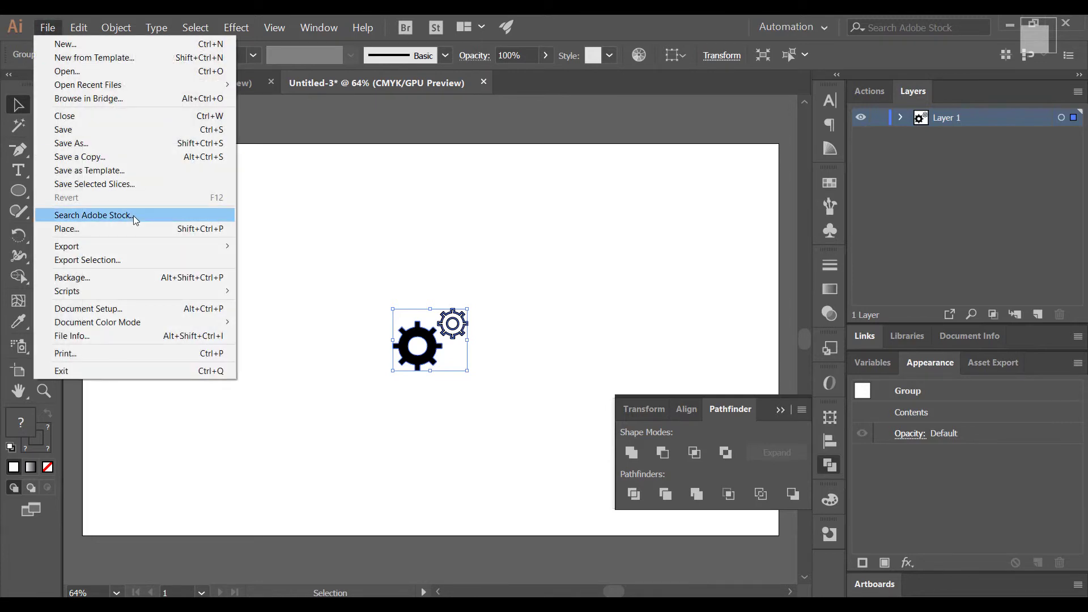
mouse_move(190, 247)
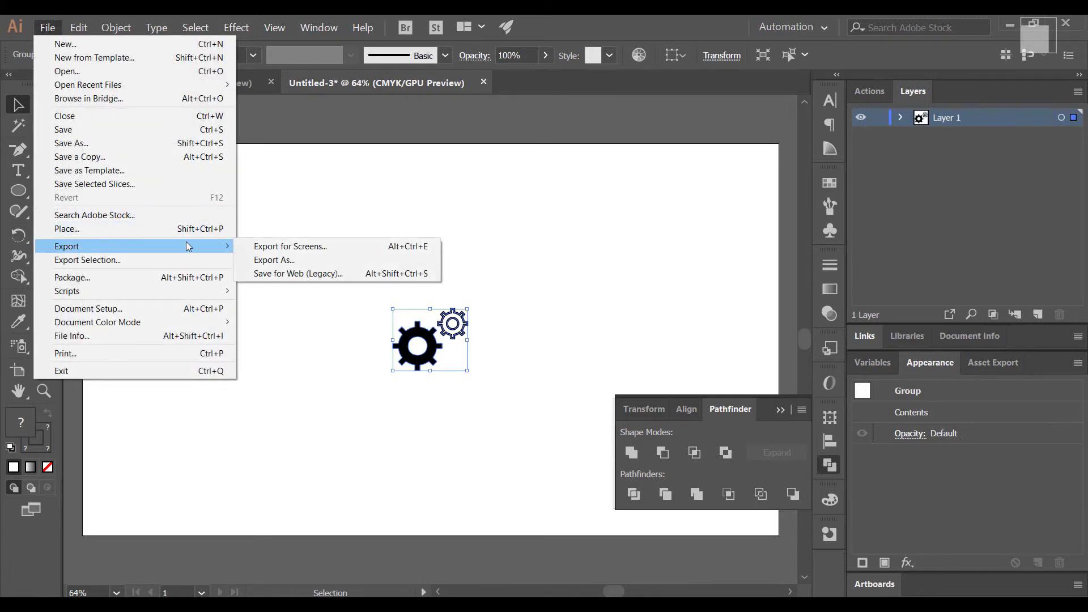
click(264, 261)
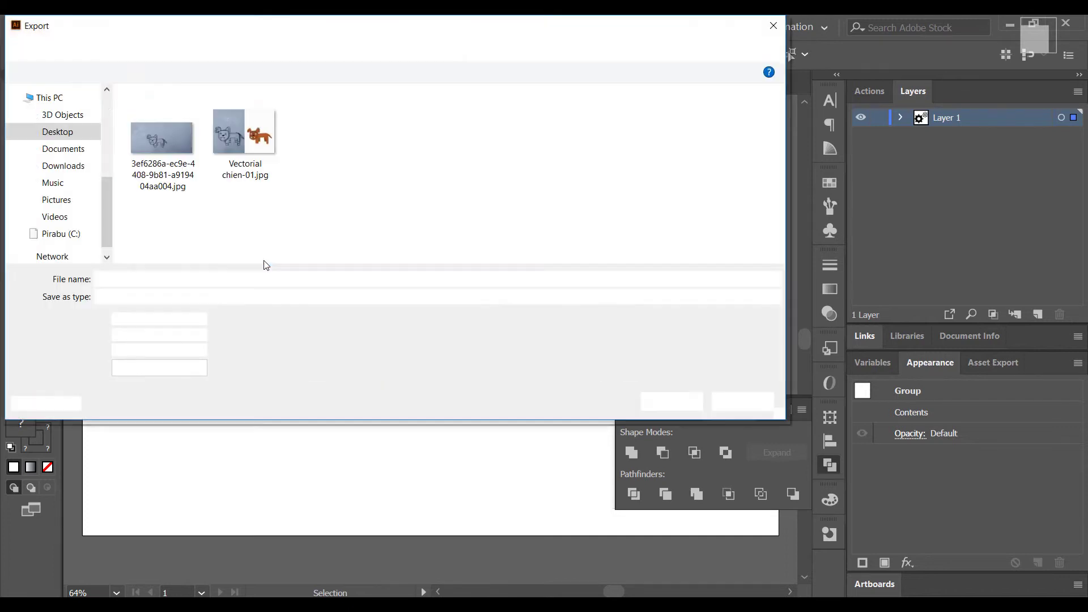
click(166, 48)
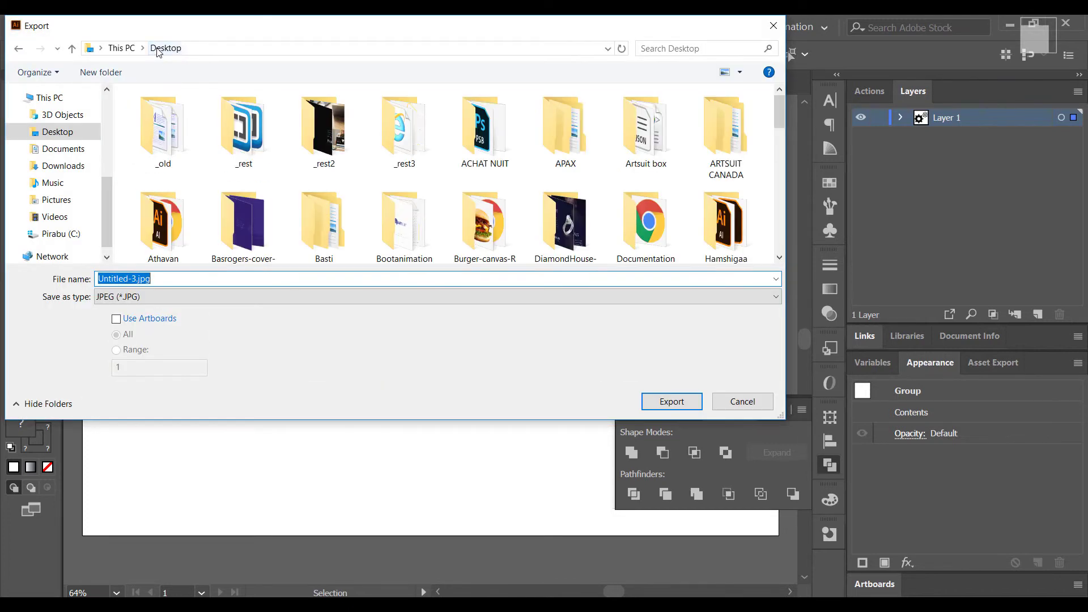
key(alt+Tab)
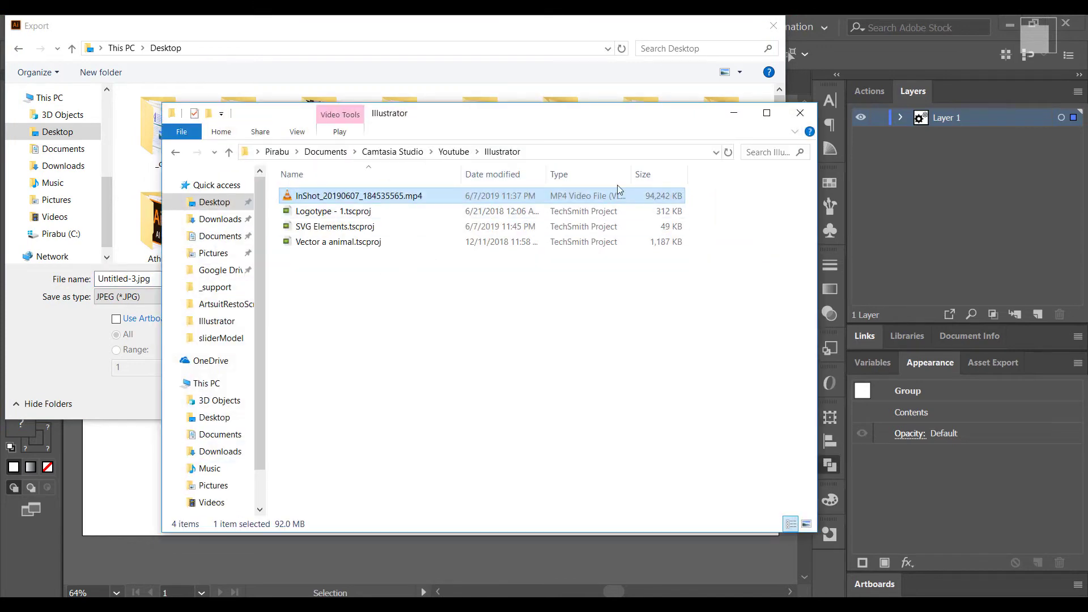
click(593, 152)
key(ctrl+c)
key(alt+Tab)
key(alt+d)
key(ctrl+v)
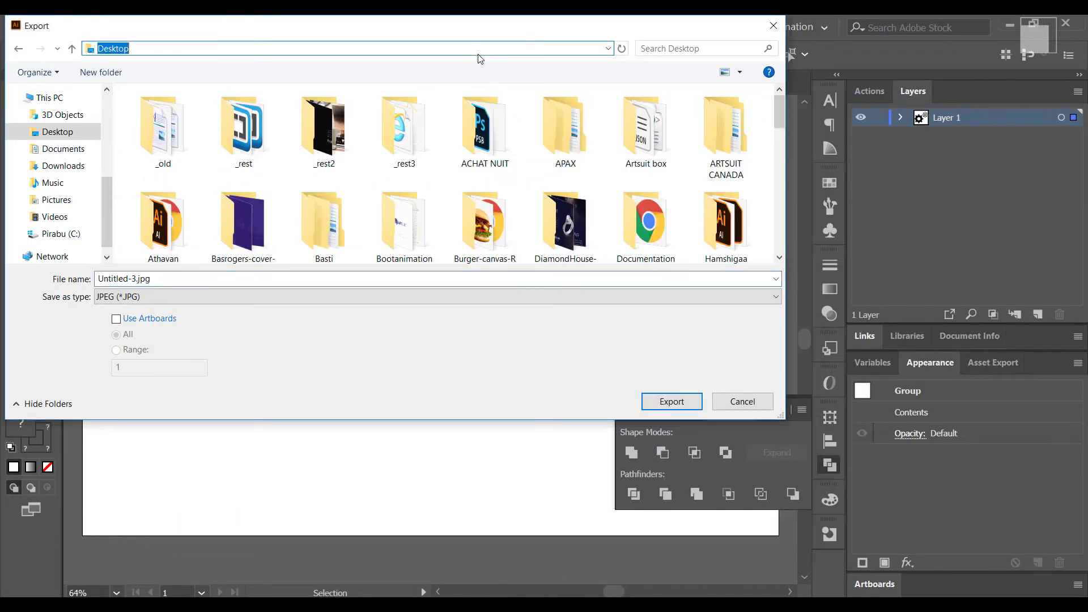
key(Return)
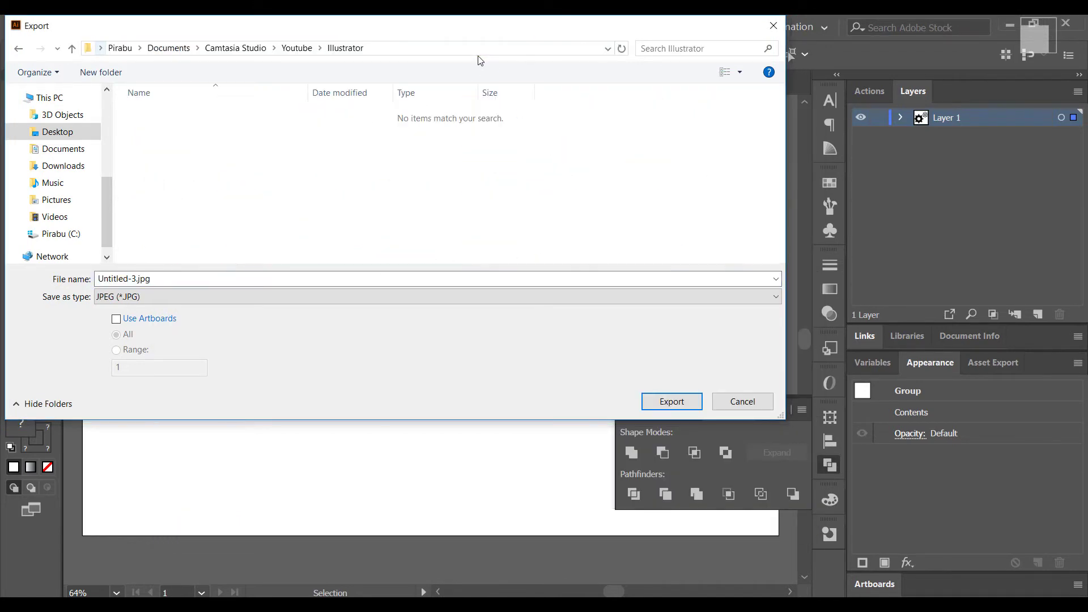
Export as About in SVG format, confirming the Responsive SVG options
click(333, 295)
click(333, 282)
double_click(331, 282)
text(About)
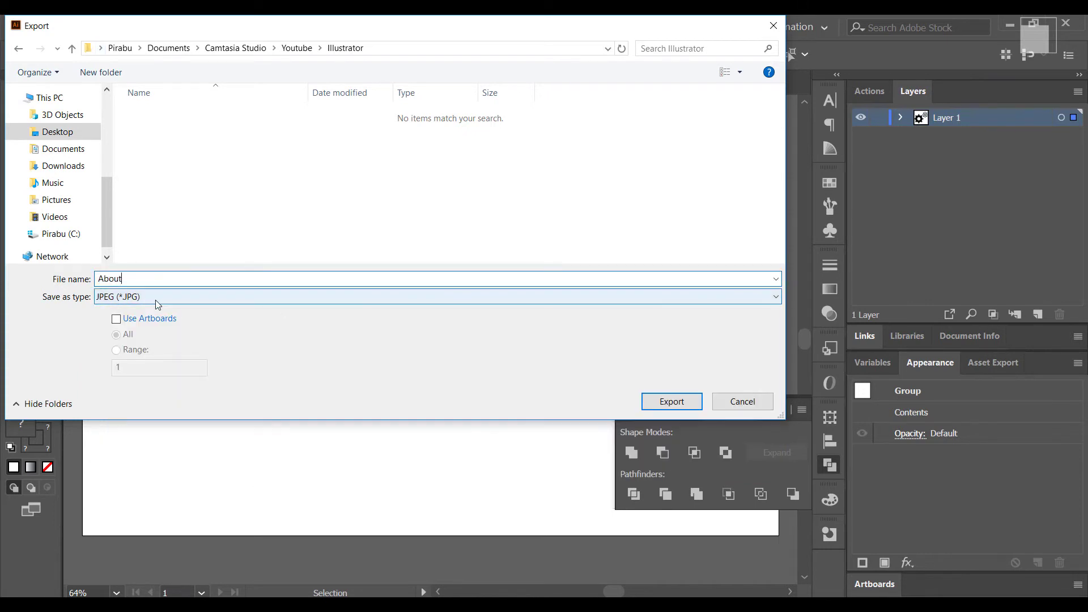
click(155, 301)
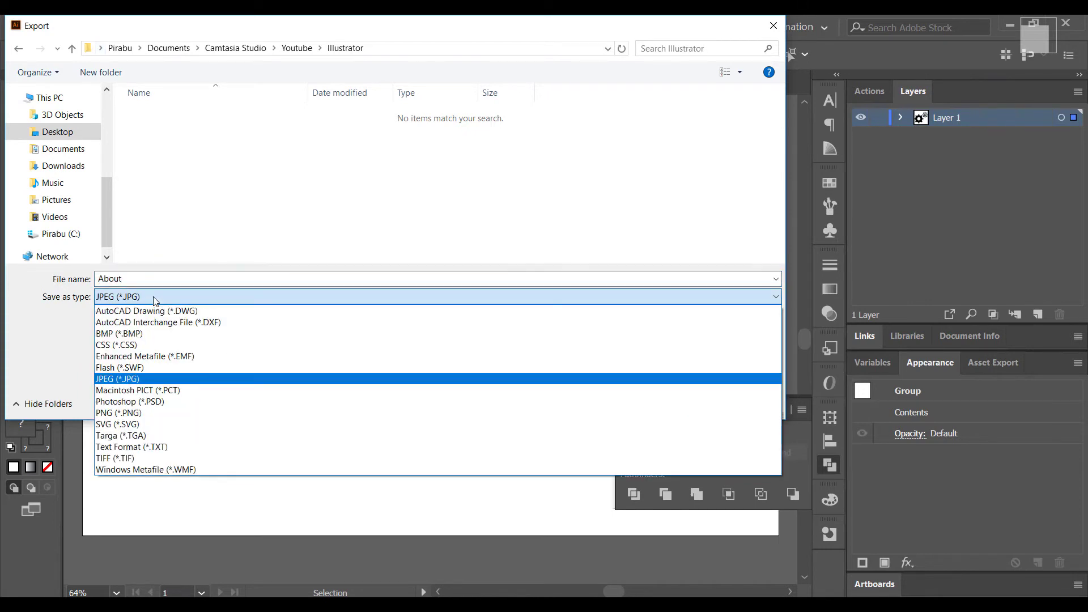
click(134, 424)
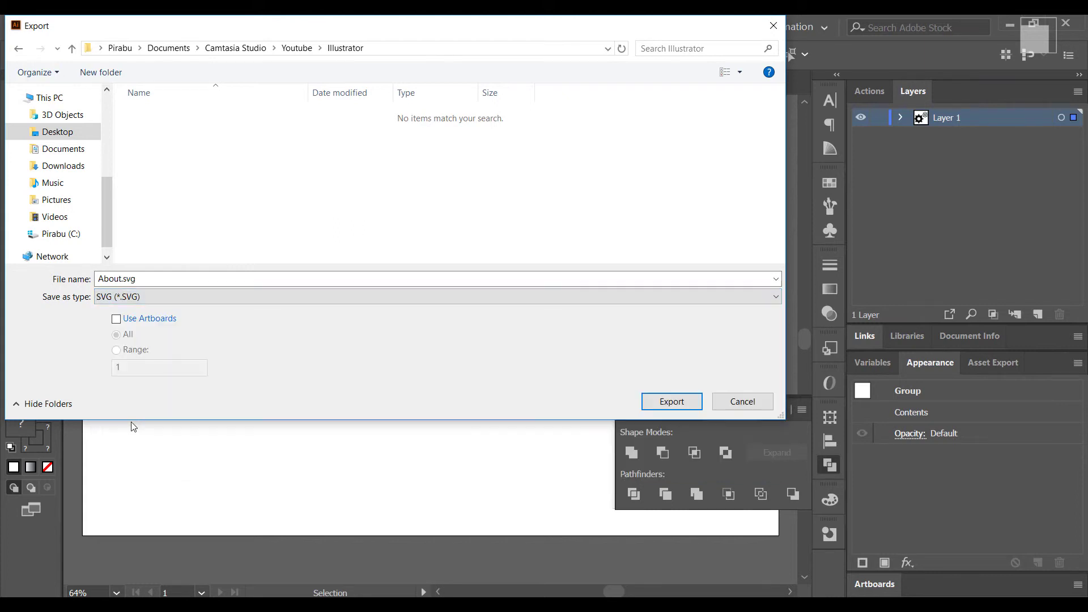
click(648, 406)
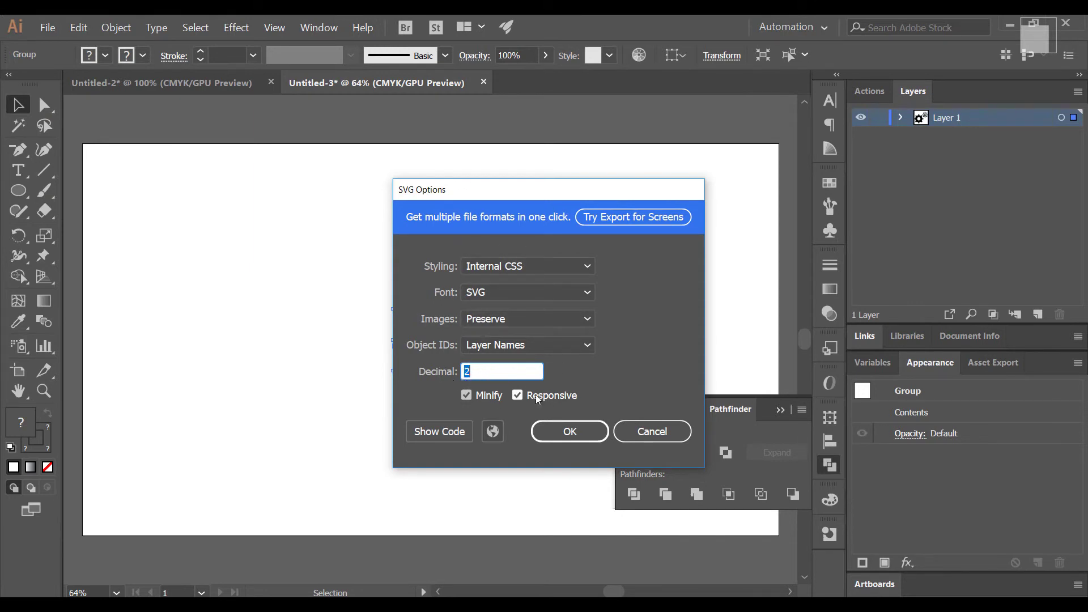
click(551, 432)
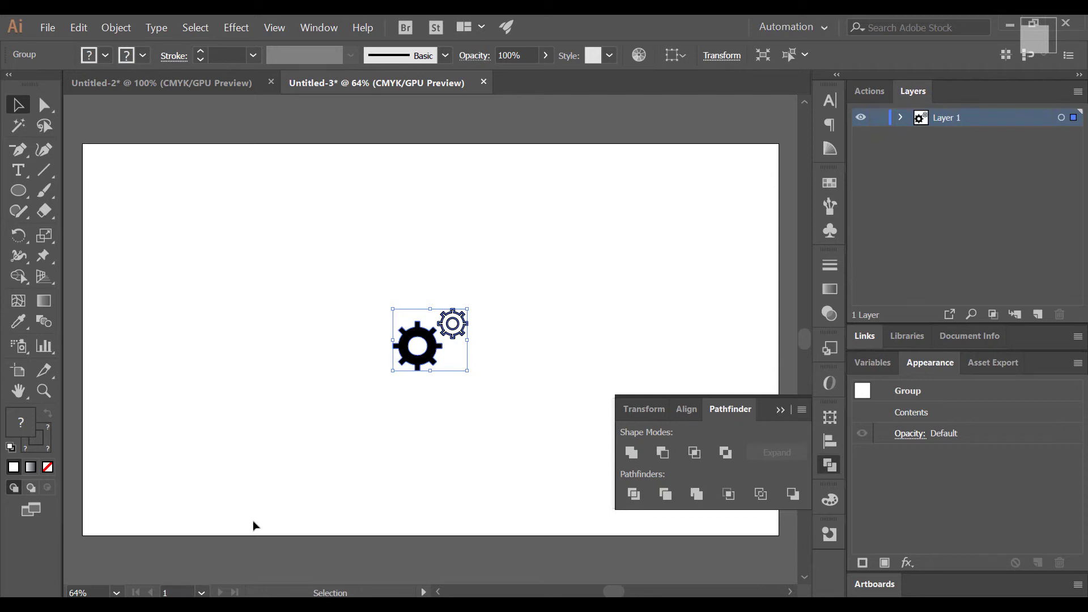
Preview About.svg in Chrome, then drag it from Explorer into Illustrator as a new document
mouse_move(88, 607)
click(88, 554)
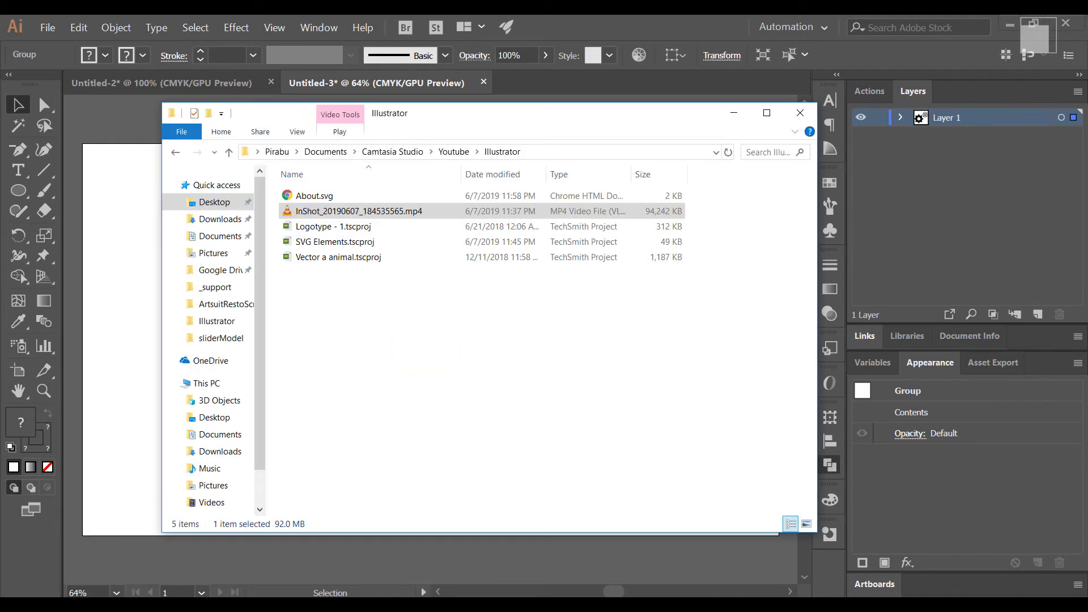
double_click(318, 197)
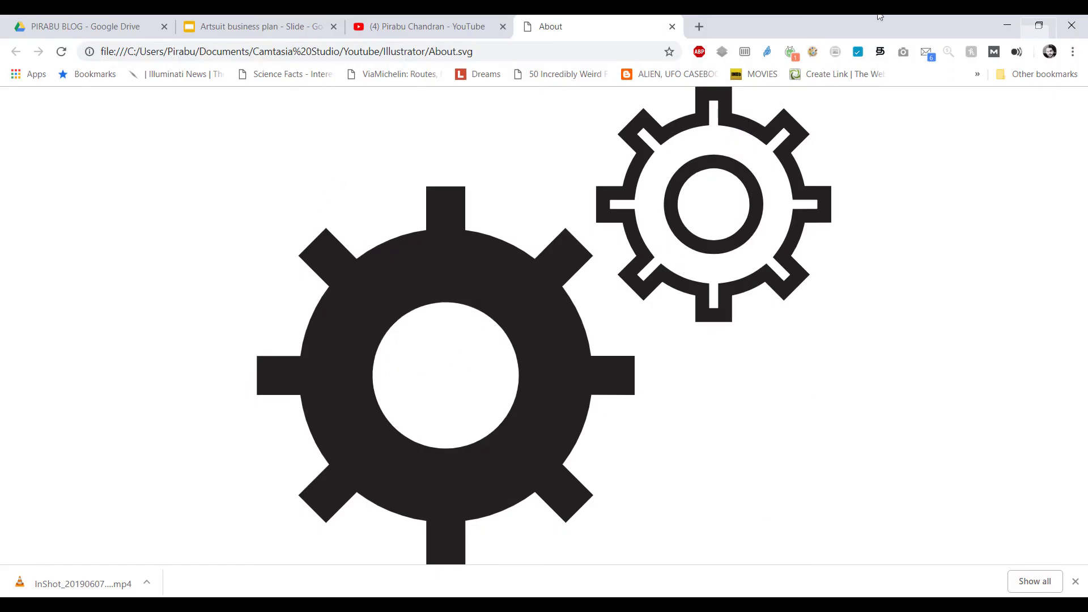
click(1004, 24)
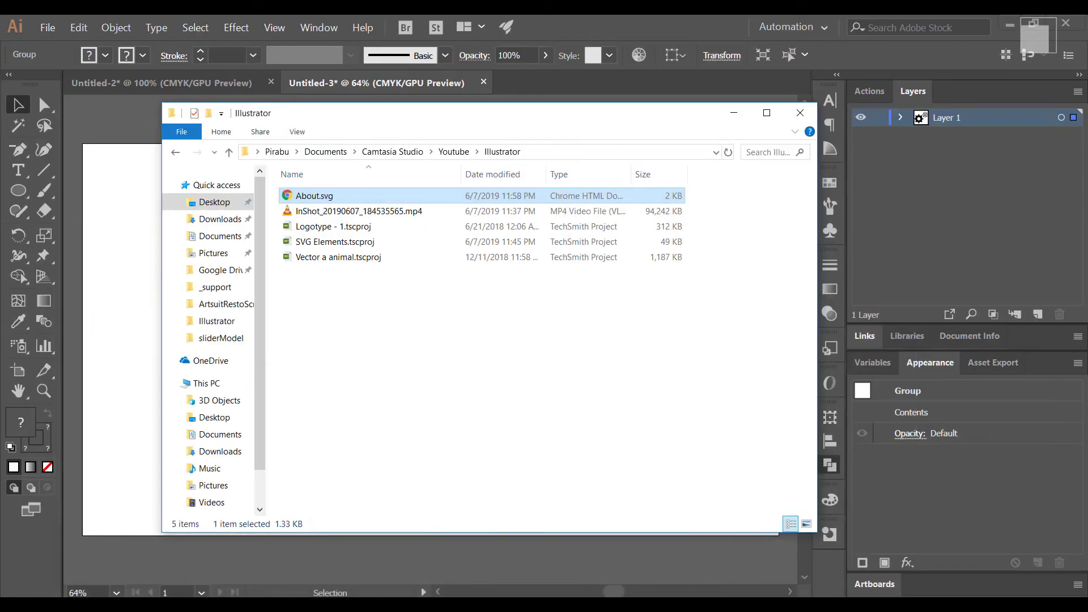
drag(321, 199, 547, 85)
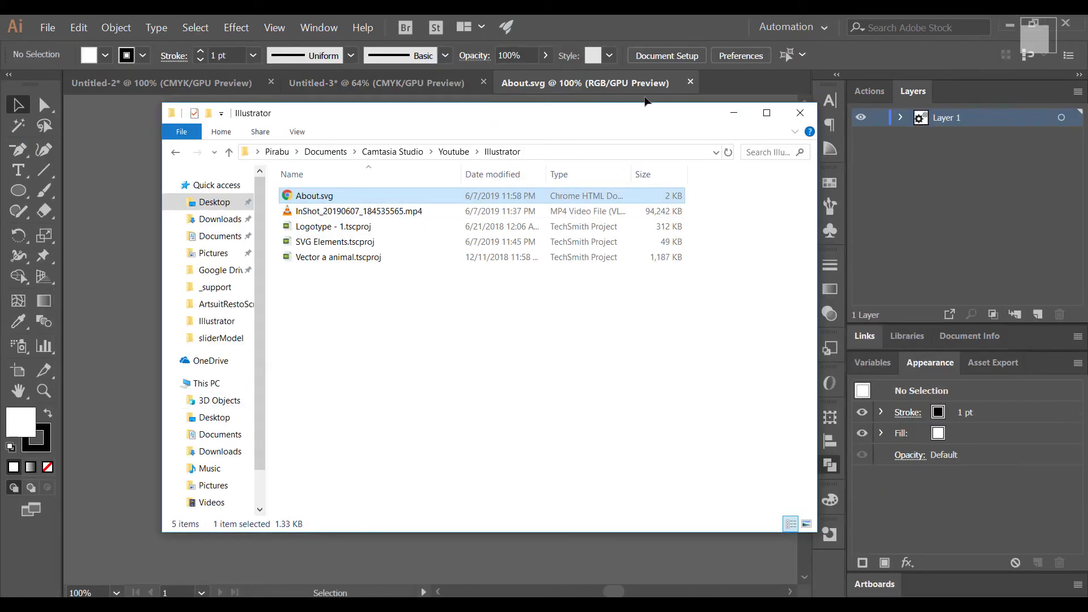
Save As over the existing About.svg as SVG 1.1 with Responsive ticked
click(737, 111)
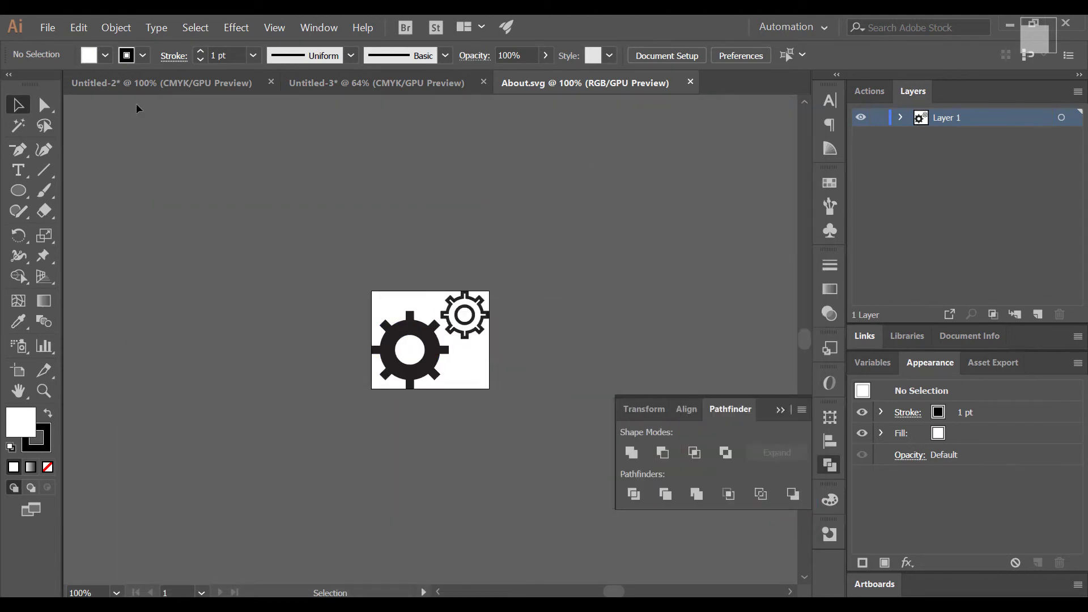
key(ctrl)
key(ctrl+shift+s)
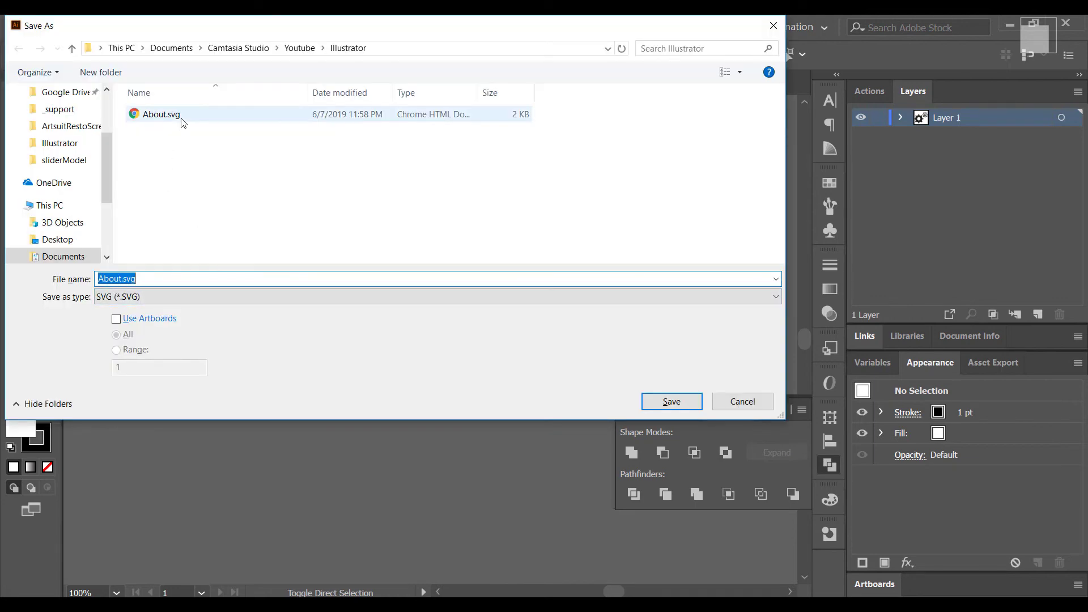
click(672, 401)
click(568, 372)
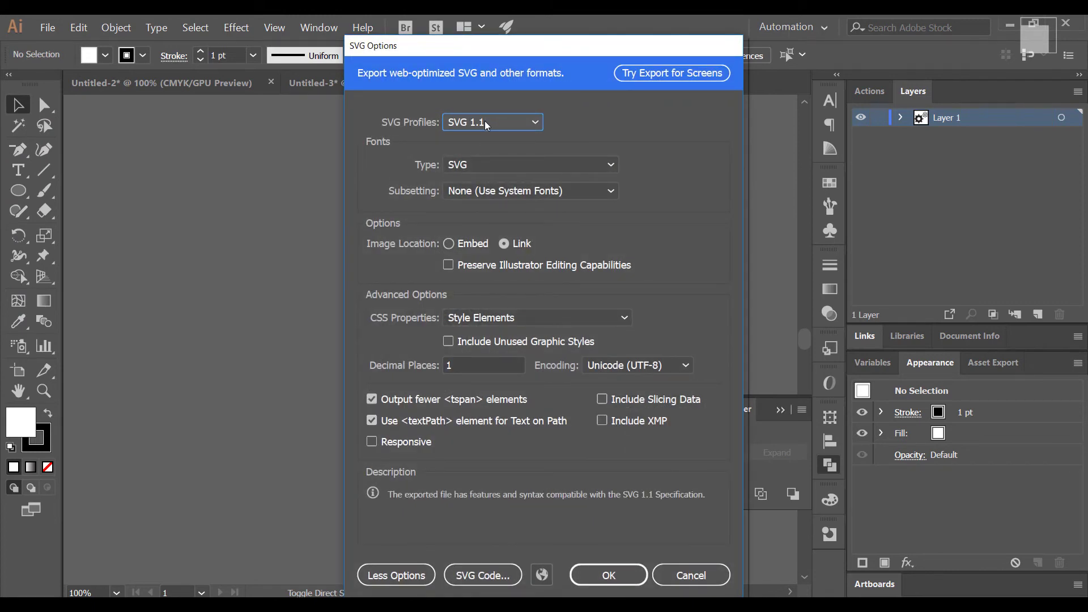
click(373, 442)
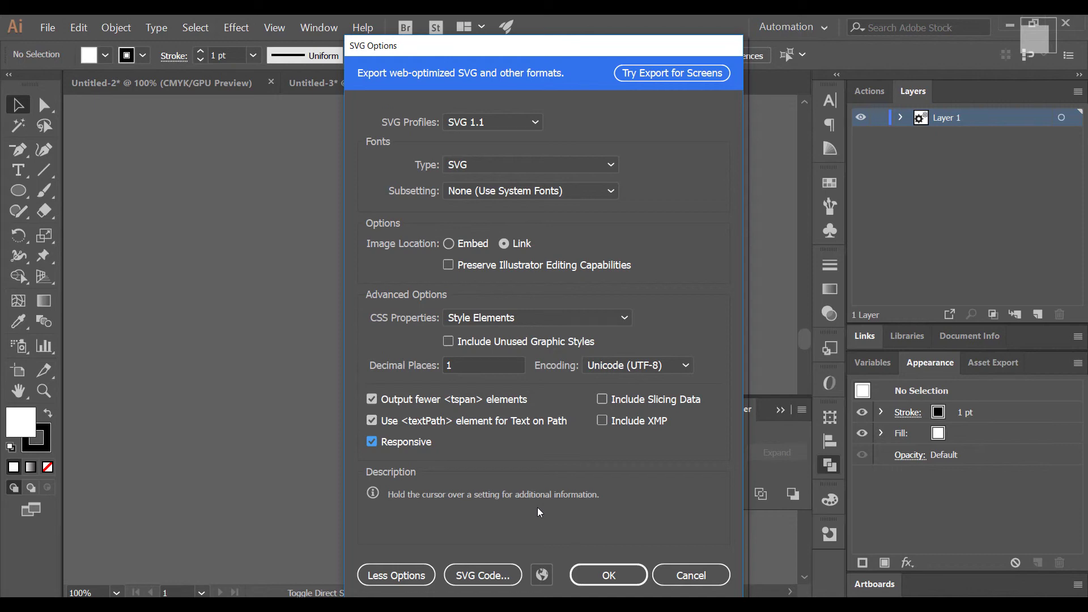
click(616, 576)
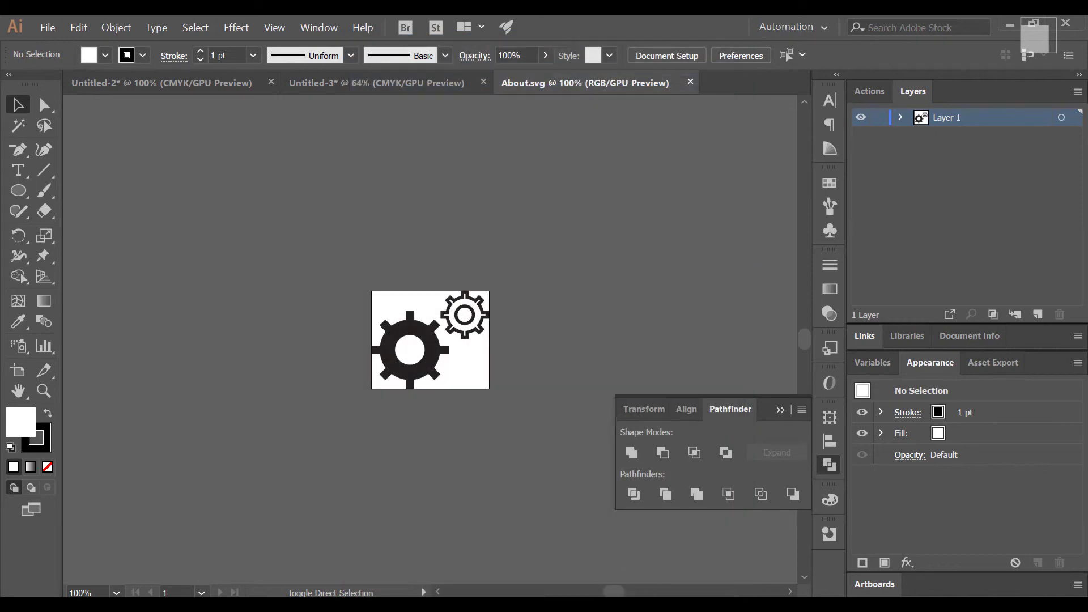
key(alt+Tab)
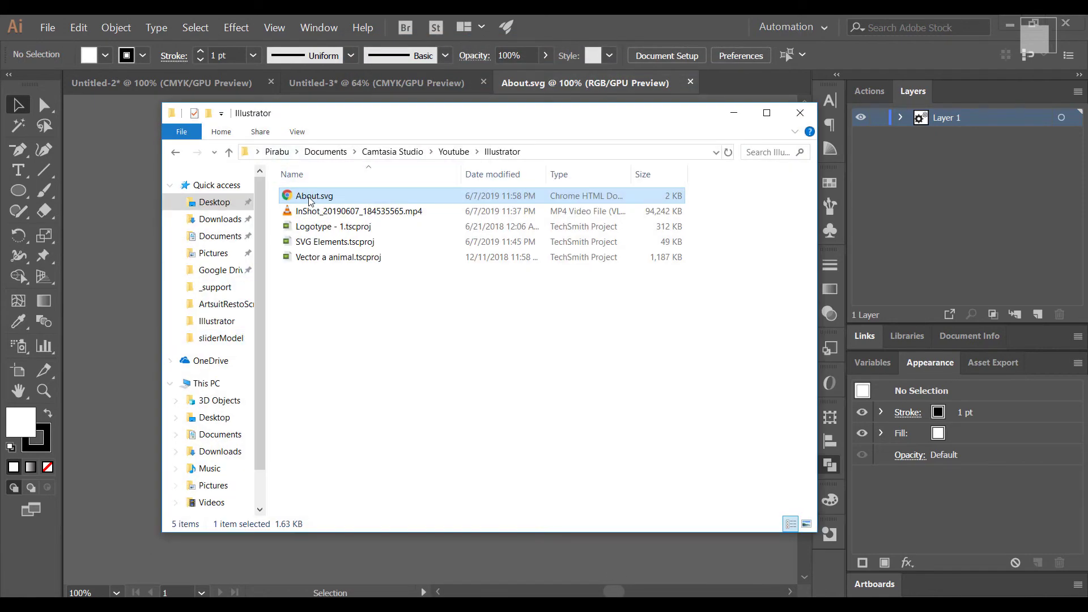
Open About.svg in Chrome, shrink the Inspect viewport to test scaling, then close Chrome
double_click(311, 198)
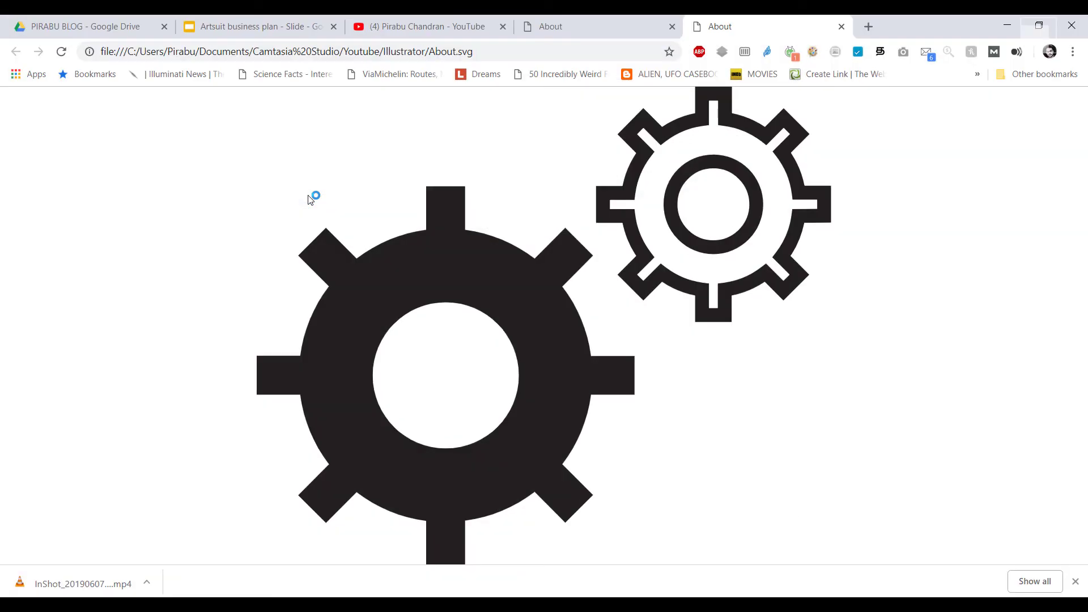
right_click(620, 282)
click(667, 445)
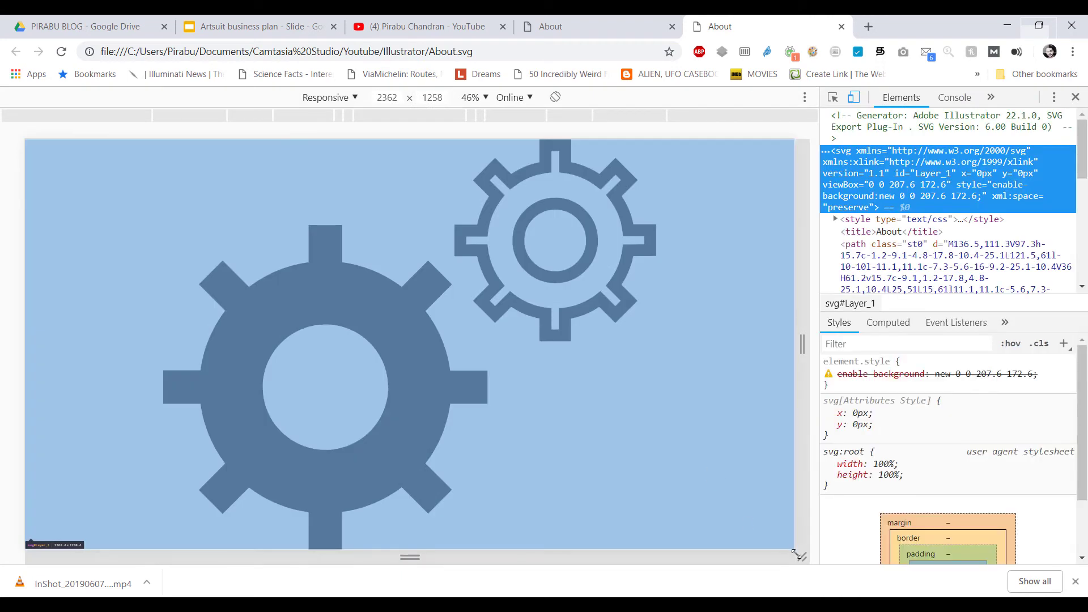
drag(800, 554, 656, 452)
click(841, 26)
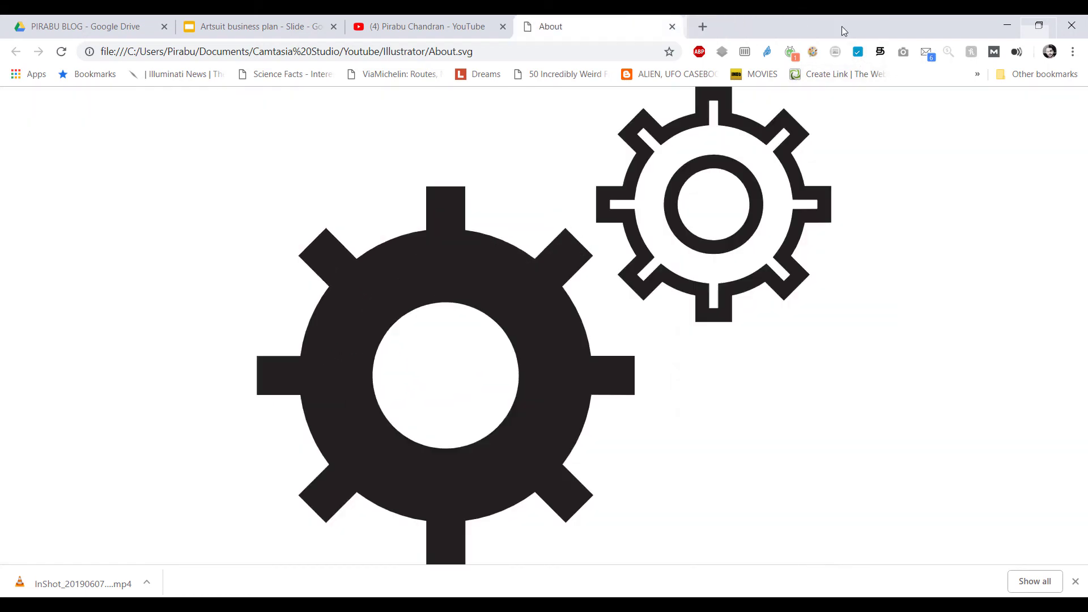
click(1004, 26)
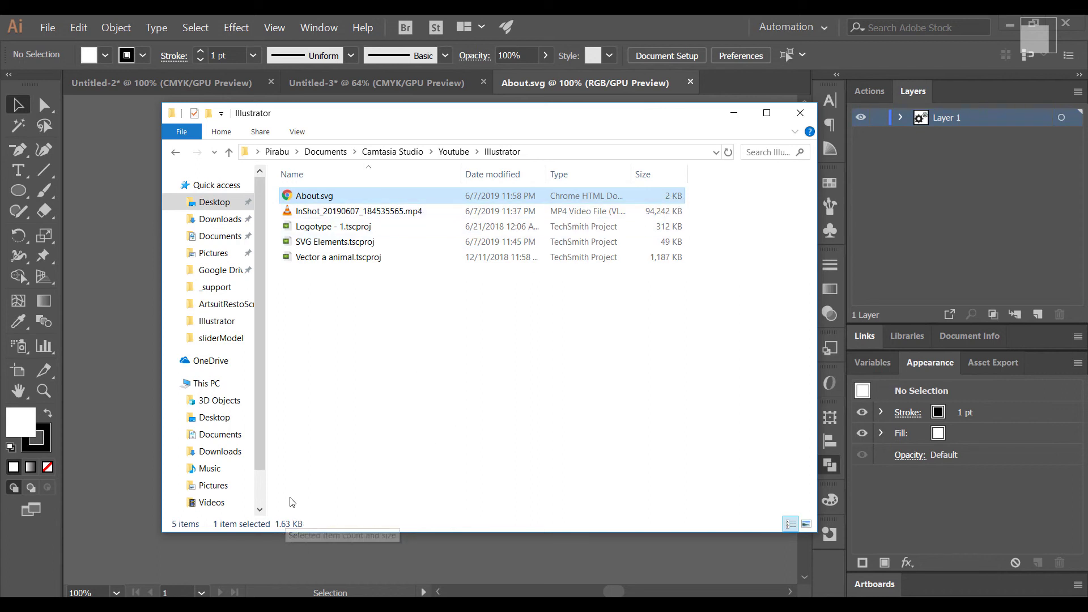
Open About.svg with Brackets and select all 20 lines of its SVG code
right_click(566, 197)
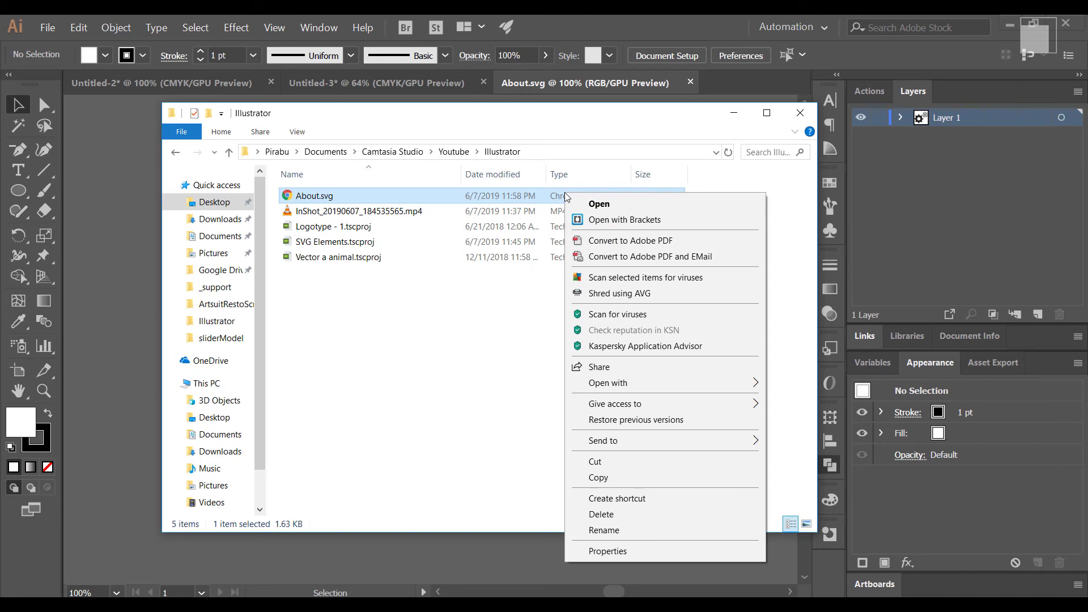
click(605, 221)
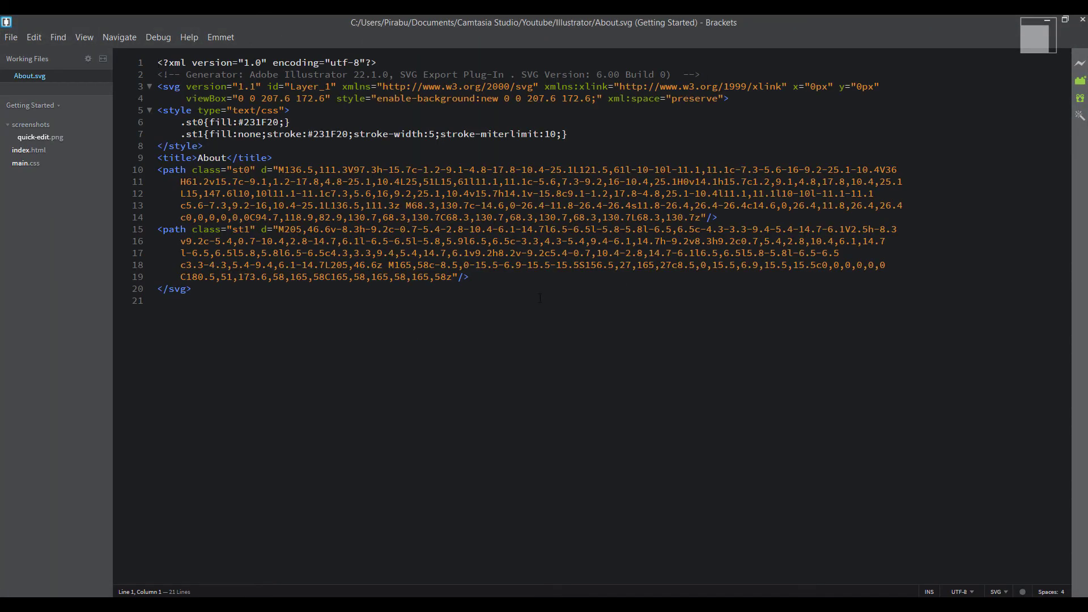
drag(243, 297, 164, 39)
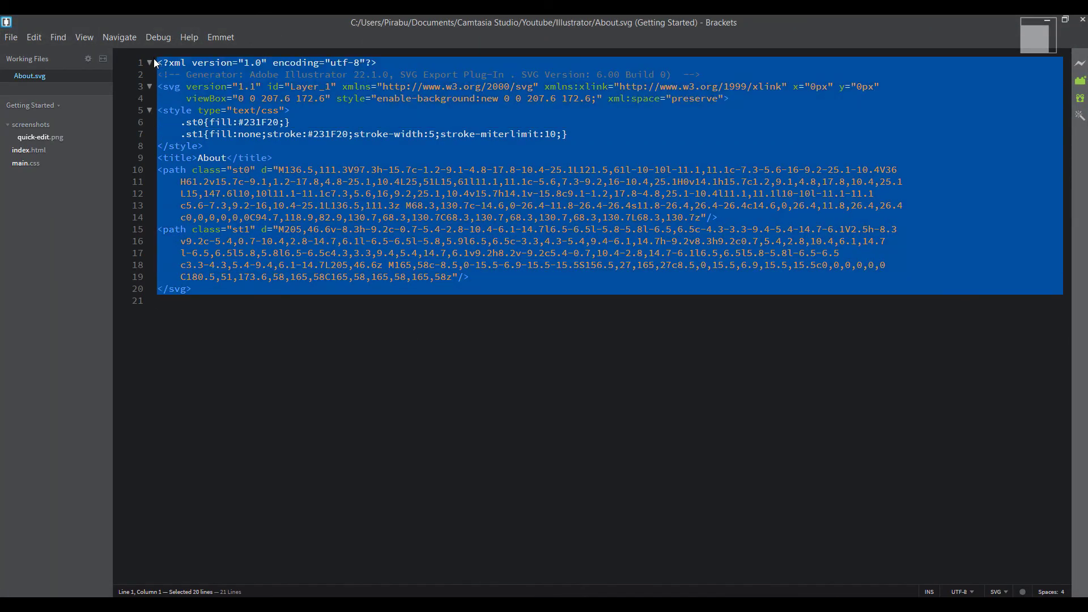